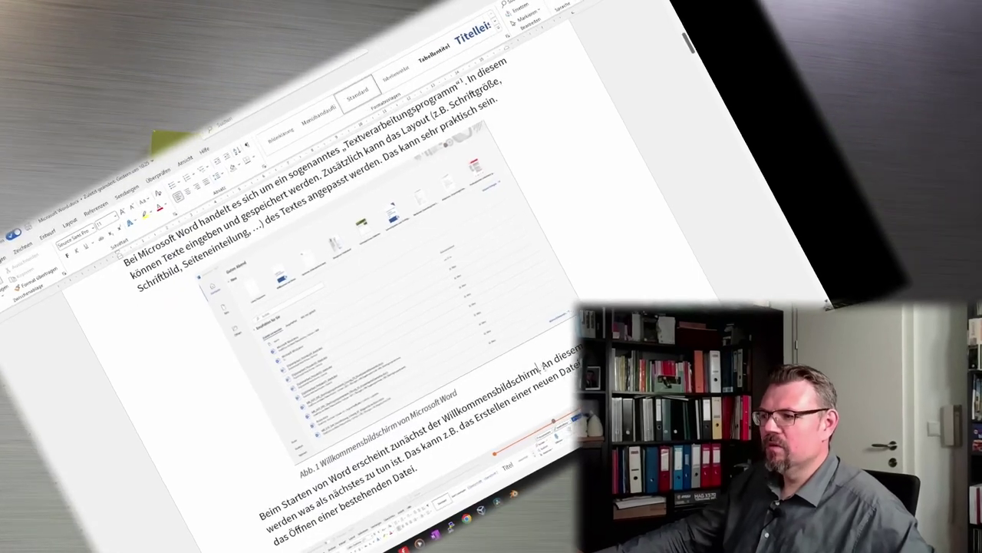
- Type ' (siehe Abb.' after Willkommensbildschirm in the welcome-screen paragraph
{"action": "type", "text": "("}
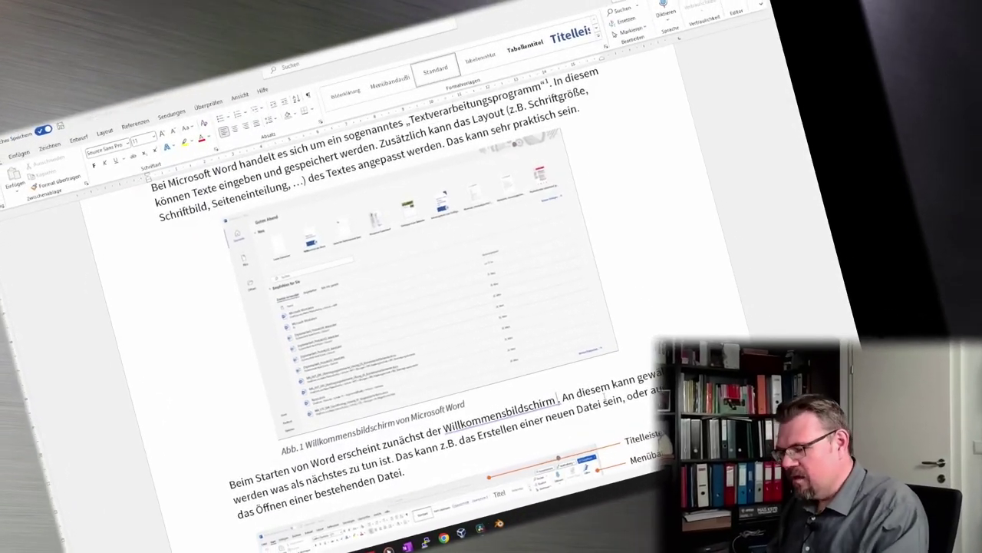
{"action": "type", "text": "siehe "}
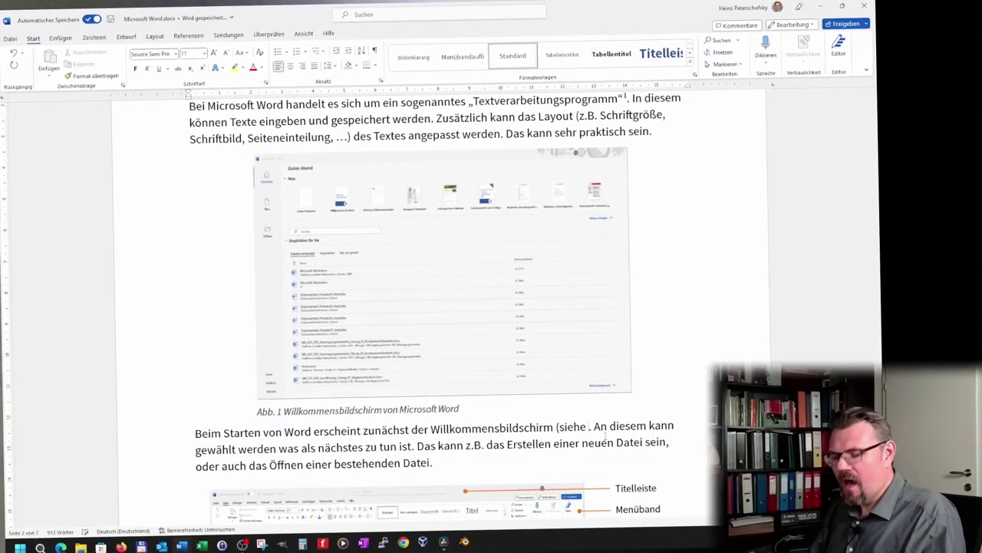
{"action": "type", "text": "Abb. 1"}
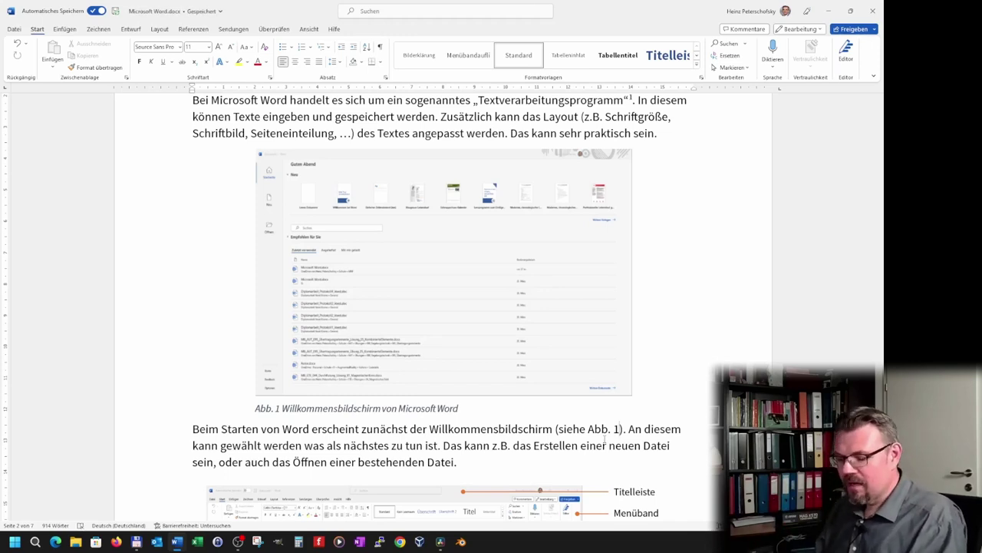
- Delete the typed 'Abb. 1' so the parenthesis reads '(siehe )'
{"action": "key", "text": "BackSpace"}
{"action": "key", "text": "BackSpace"}
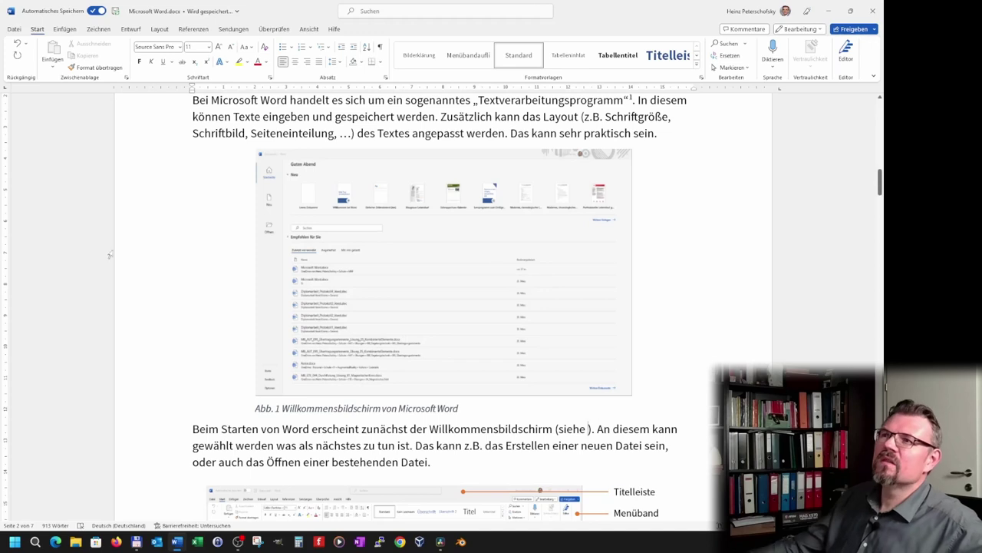
- In the Querverweis dialog, try the reference types Nummeriertes Element, Überschrift, Textmarke and Fußnote
{"action": "left_click", "coordinate": [198, 31]}
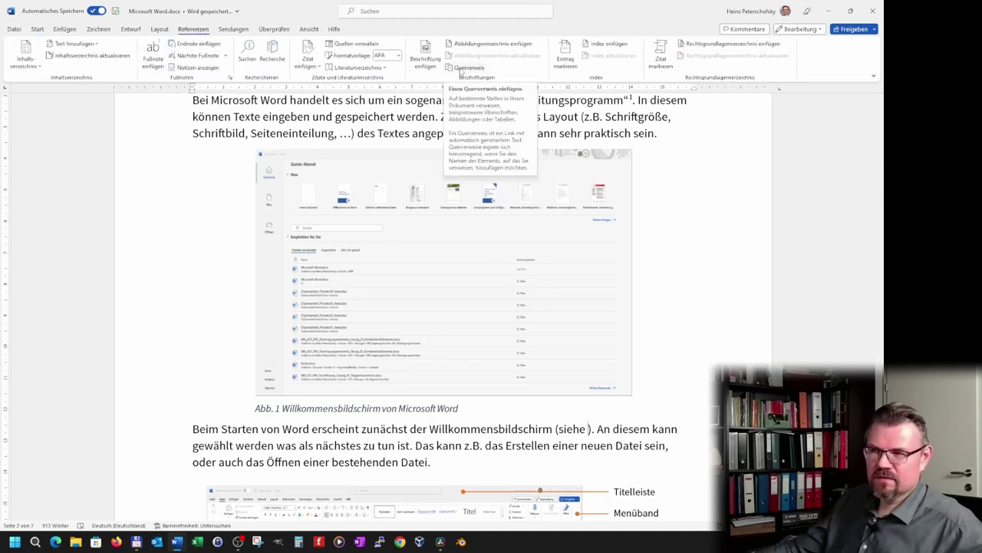
{"action": "left_click", "coordinate": [466, 67]}
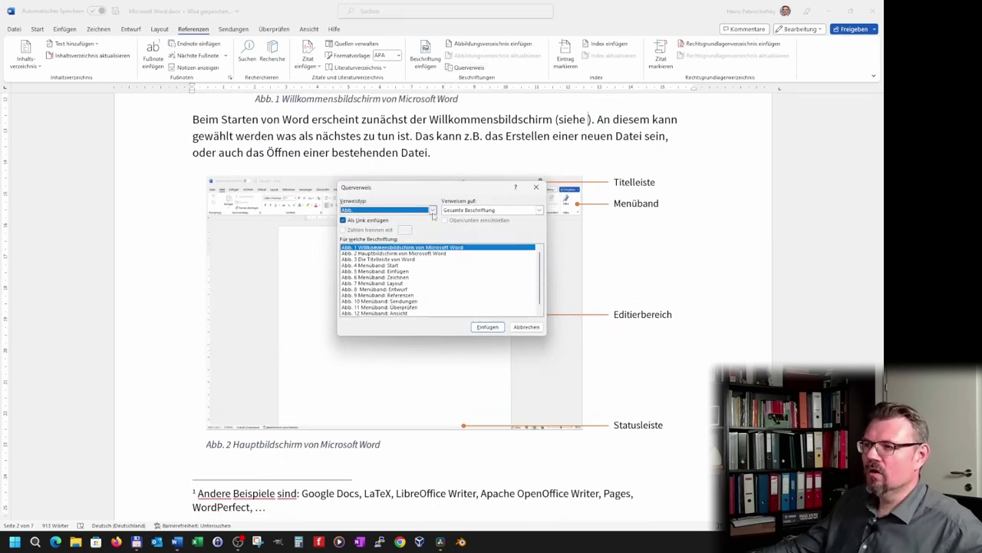
{"action": "left_click", "coordinate": [433, 212]}
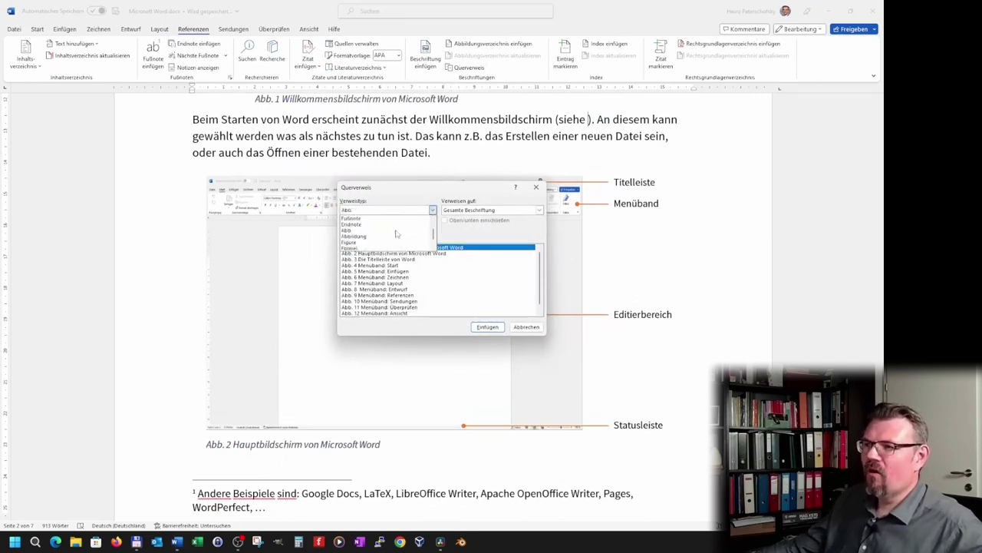
{"action": "scroll", "coordinate": [390, 233], "scroll_direction": "up", "scroll_amount": 1}
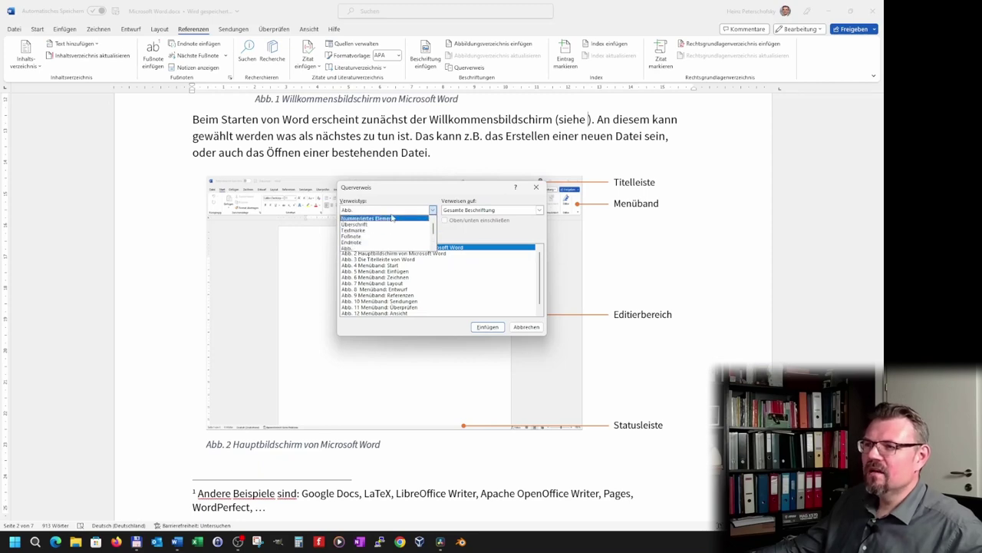
{"action": "left_click", "coordinate": [392, 220]}
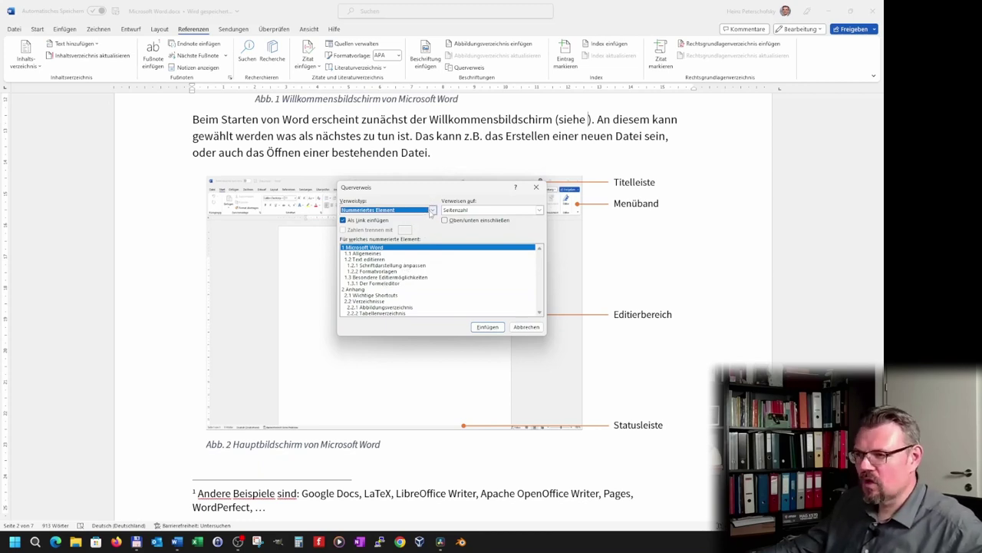
{"action": "left_click", "coordinate": [432, 210]}
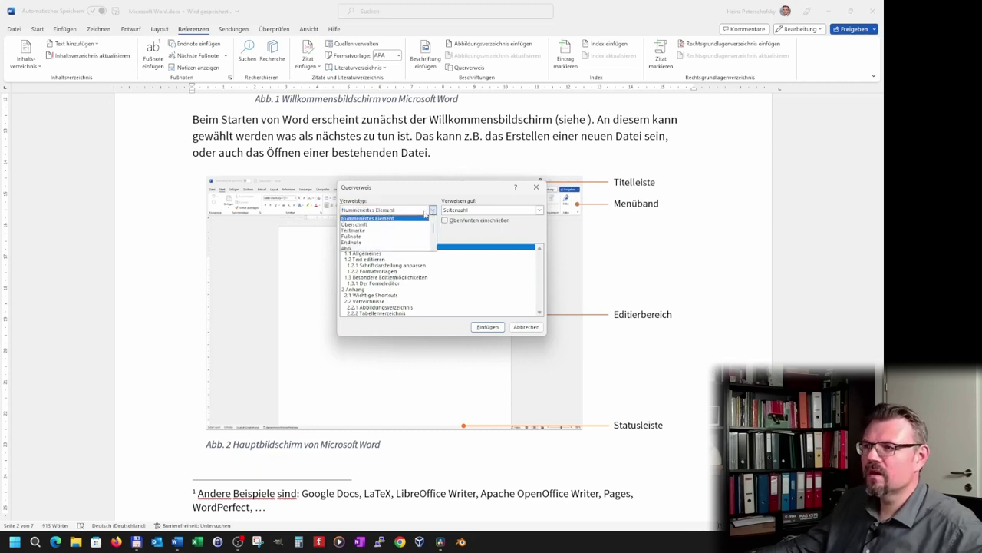
{"action": "left_click", "coordinate": [361, 224]}
{"action": "left_click", "coordinate": [432, 209]}
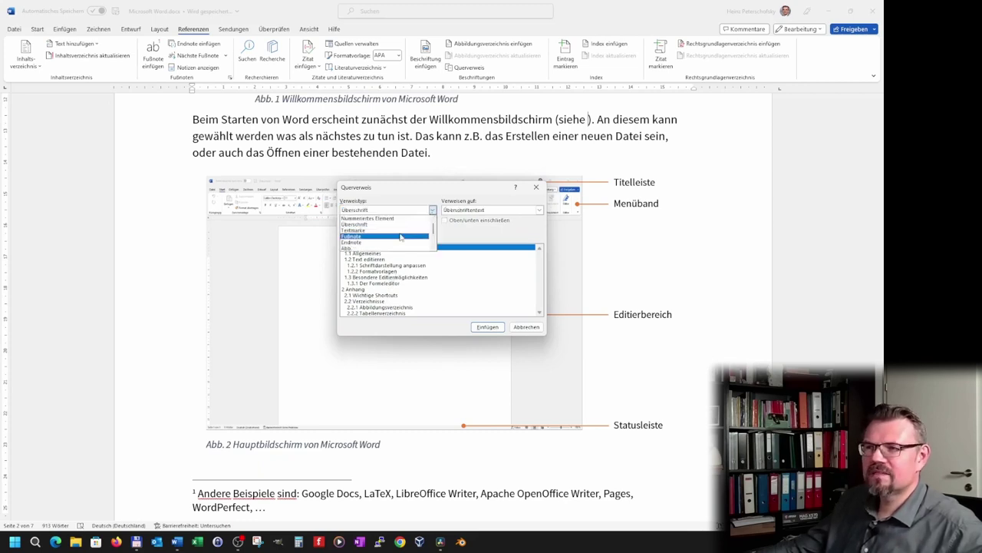
{"action": "left_click", "coordinate": [401, 231]}
{"action": "left_click", "coordinate": [432, 210]}
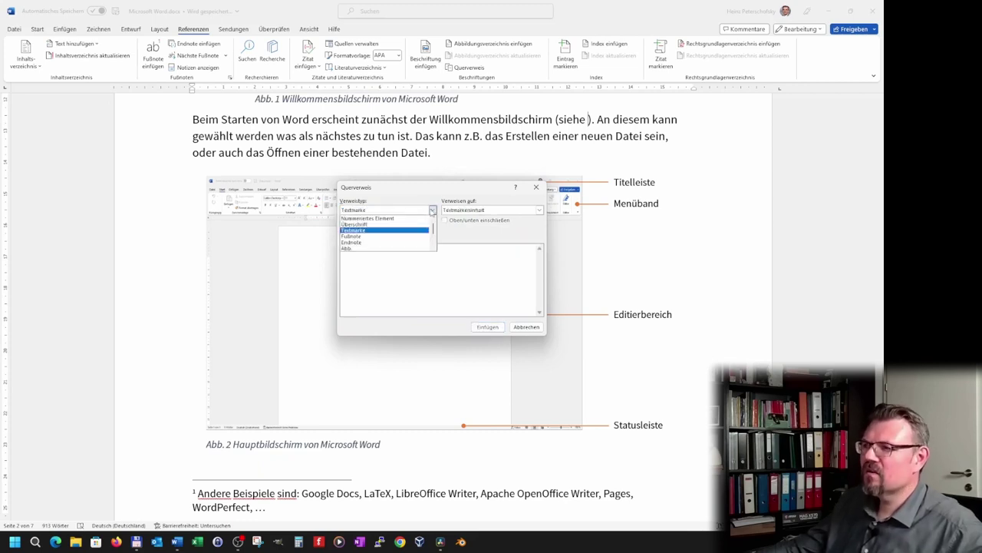
{"action": "left_click", "coordinate": [384, 236]}
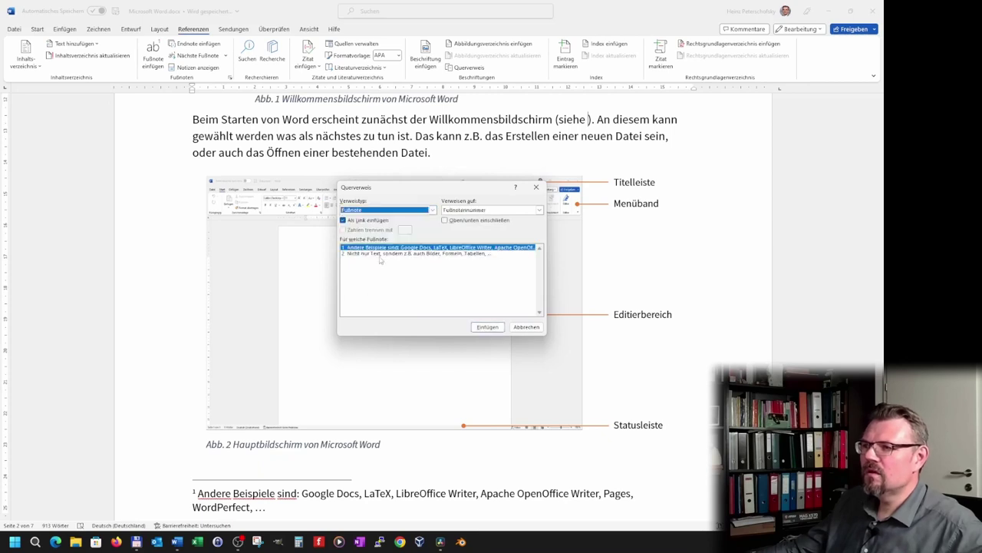
{"action": "left_click", "coordinate": [432, 209]}
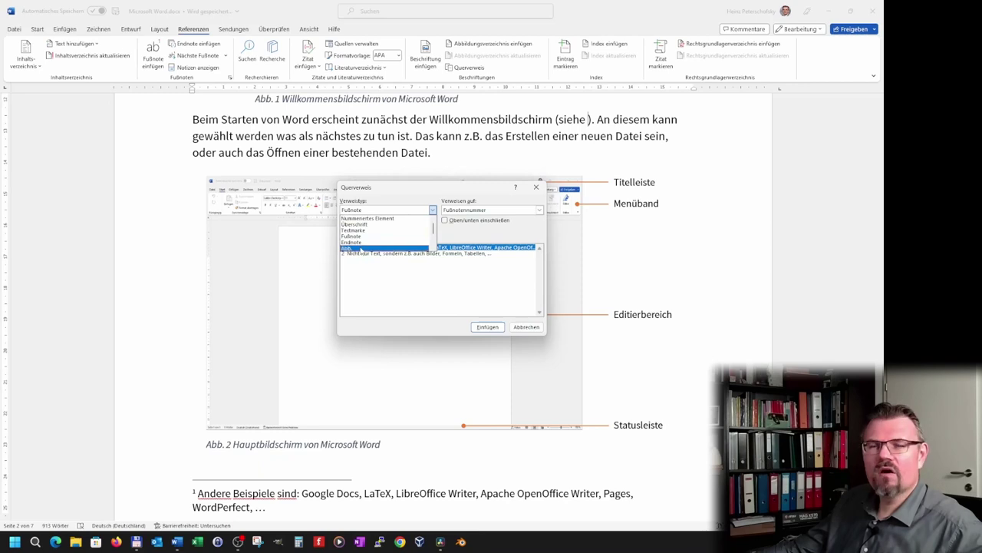
- Insert a cross-reference to the Abb. 1 caption with Verweistyp Abb. and Gesamte Beschriftung
{"action": "left_click", "coordinate": [361, 249]}
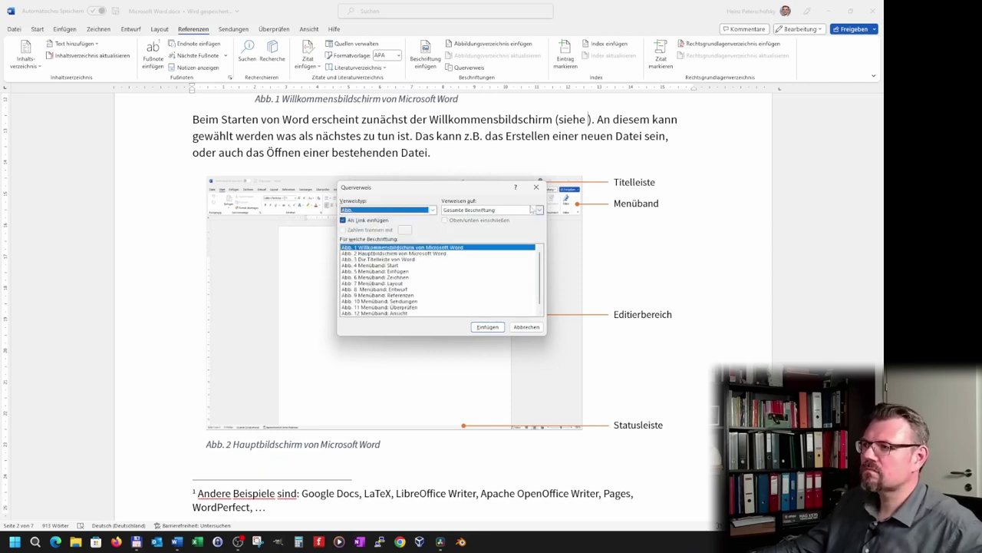
{"action": "left_click", "coordinate": [539, 211]}
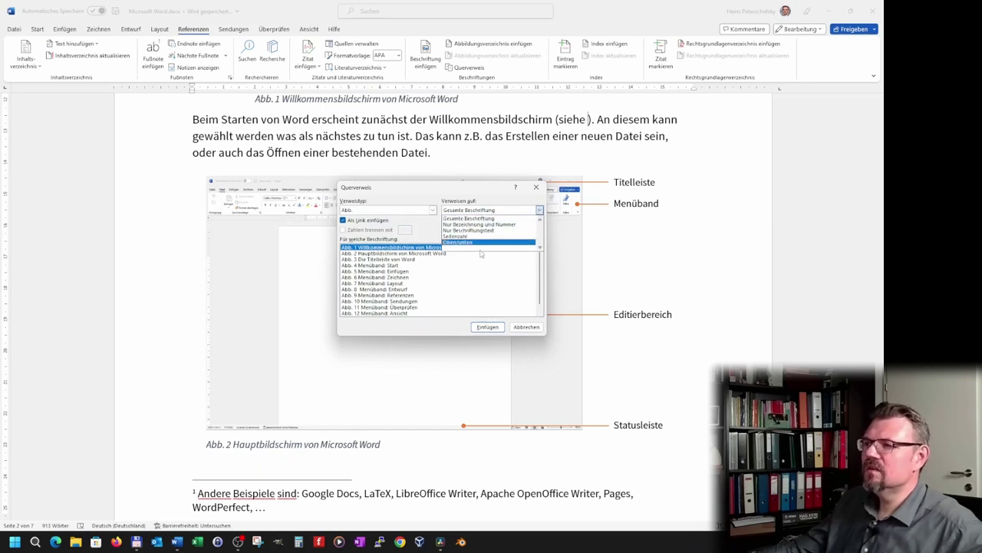
{"action": "left_click", "coordinate": [482, 218]}
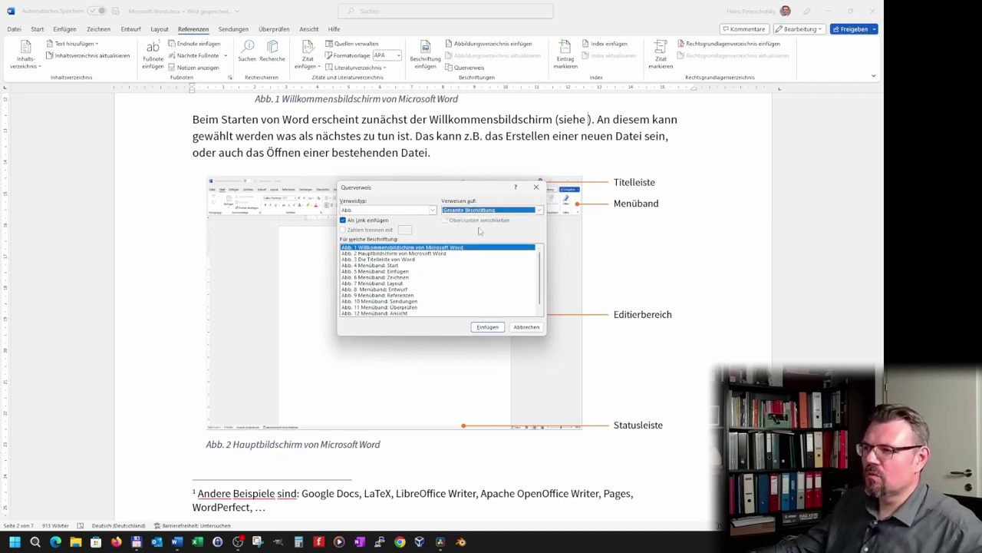
{"action": "left_click", "coordinate": [488, 326]}
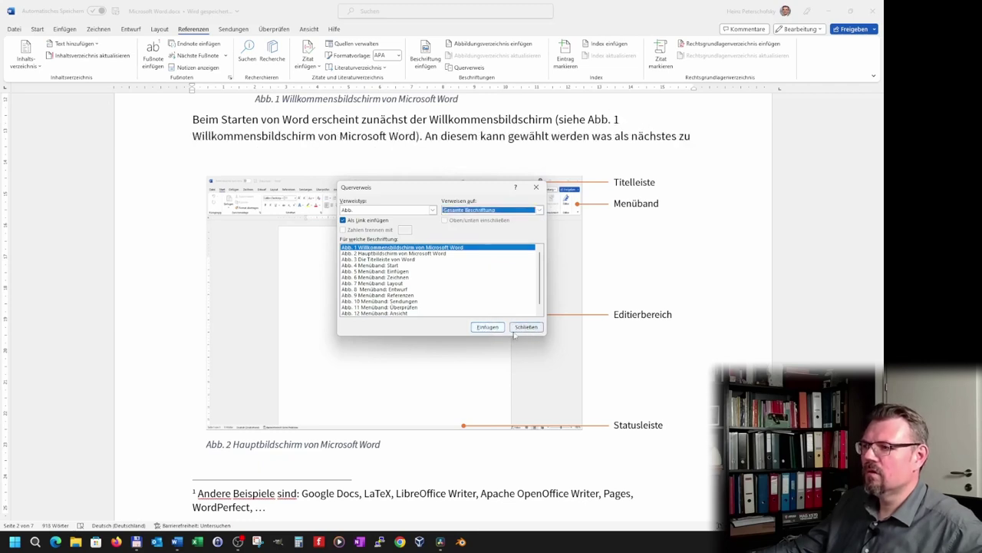
- Close the Querverweis dialog, then select and delete the full-caption 'Abb. 1 Willkommensbildschirm…' field
{"action": "left_click", "coordinate": [525, 328]}
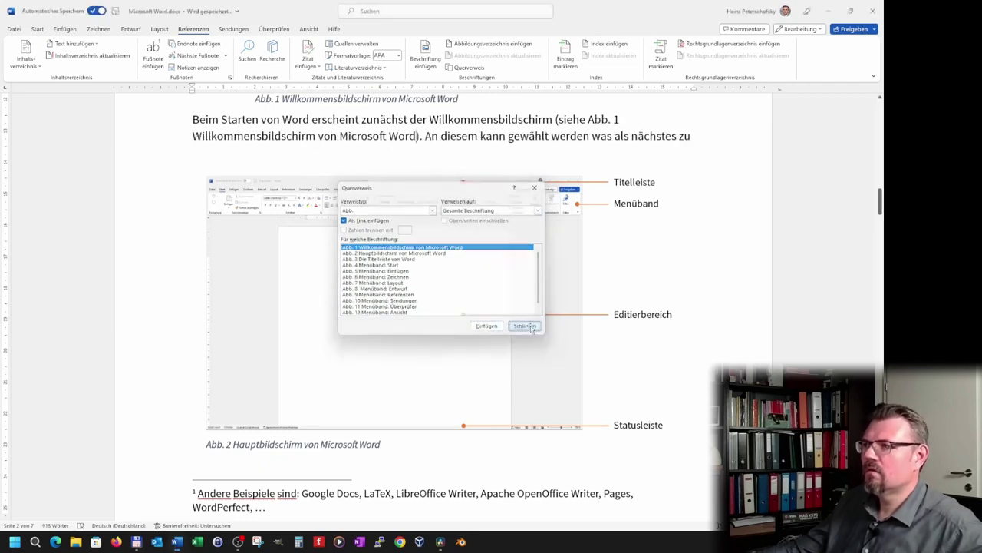
{"action": "left_click", "coordinate": [367, 135]}
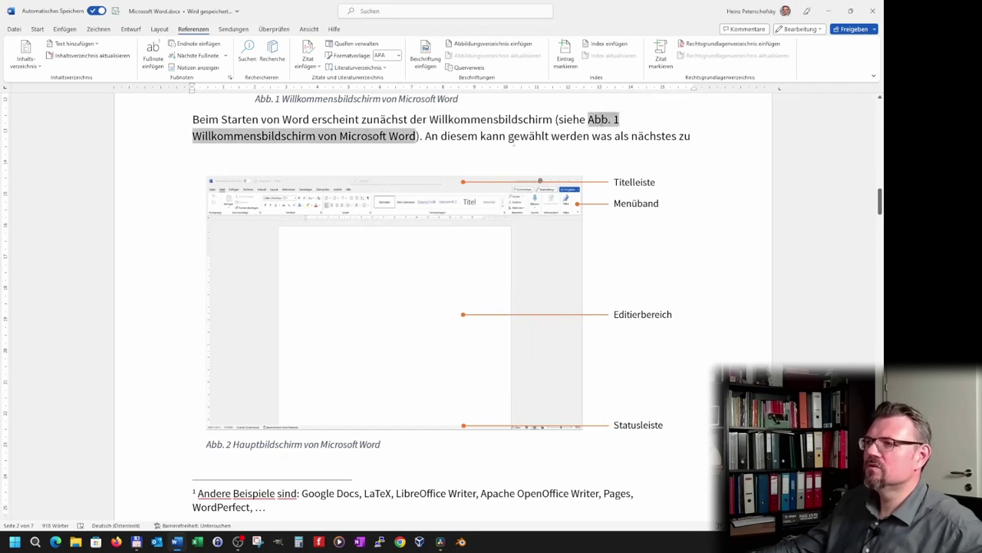
{"action": "key", "text": "Right"}
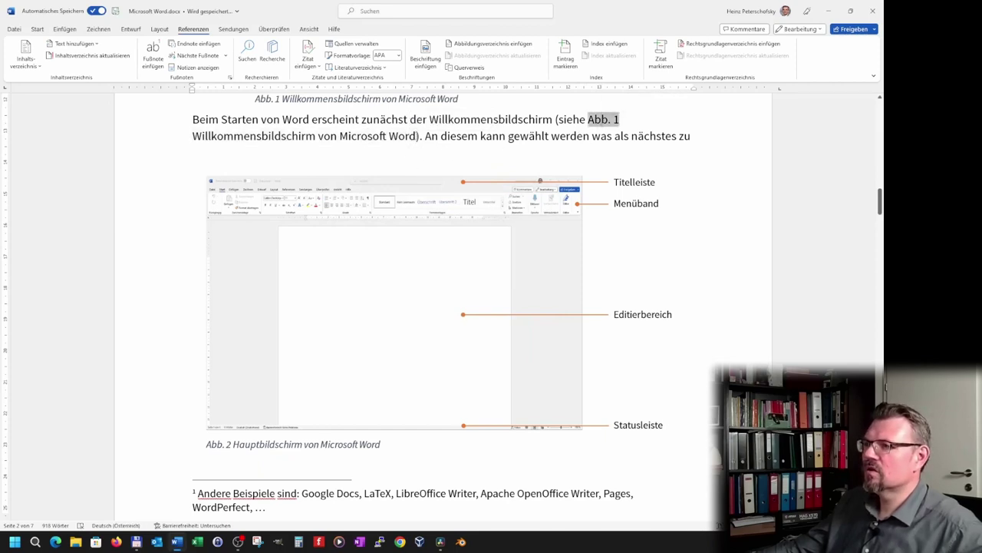
{"action": "key", "text": "Right"}
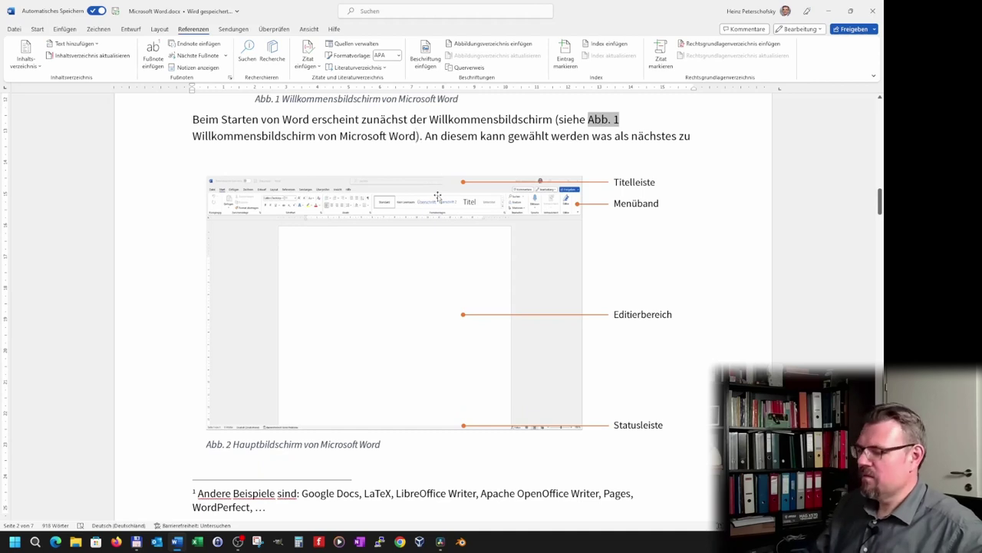
{"action": "key", "text": "Right"}
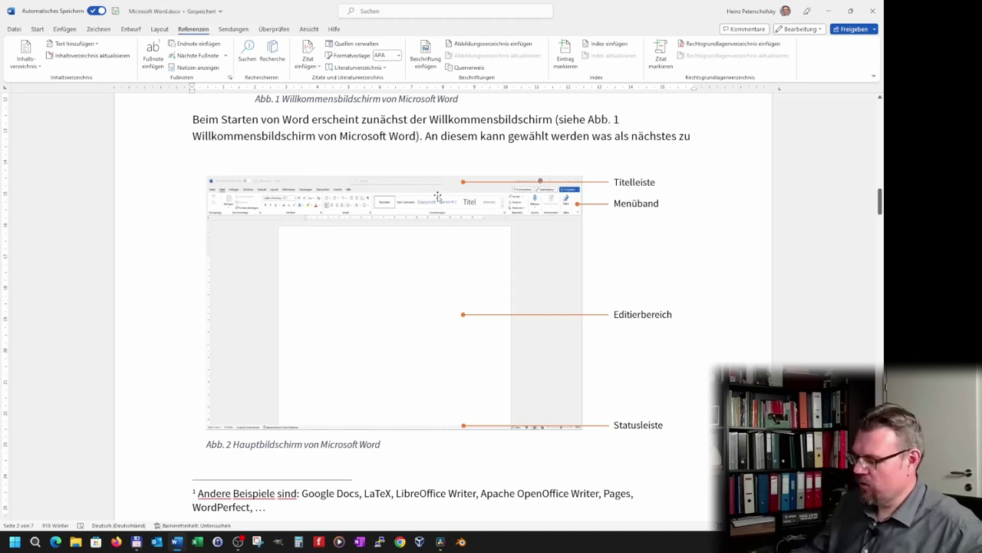
{"action": "key", "text": "shift+Left"}
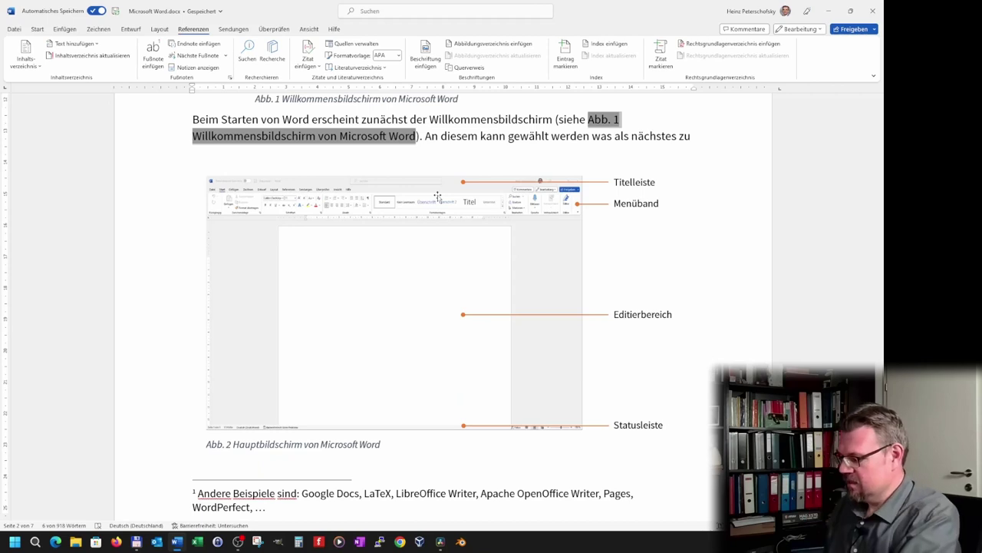
{"action": "key", "text": "Delete"}
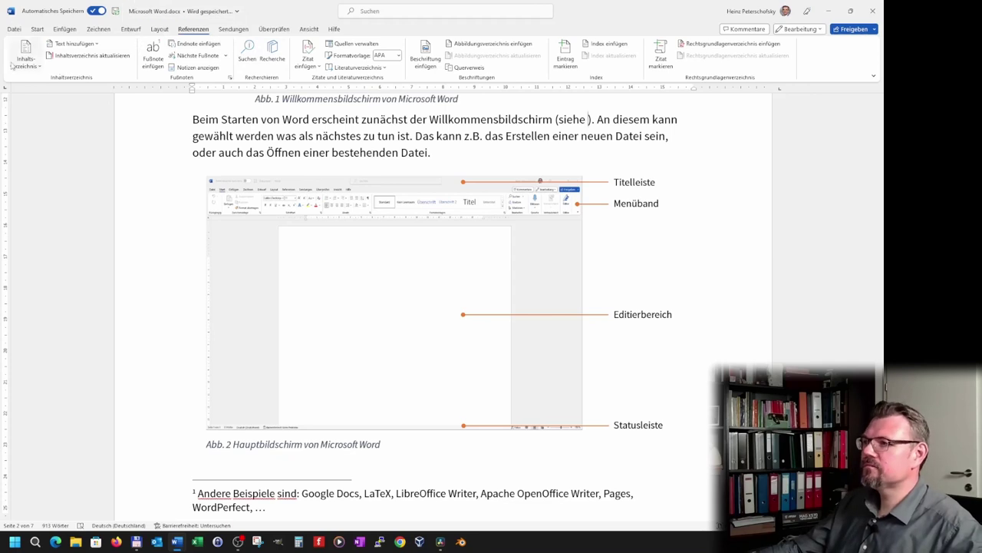
- Insert an 'Abb. 1' cross-reference using Nur Bezeichnung und Nummer, then delete it again
{"action": "left_click", "coordinate": [468, 67]}
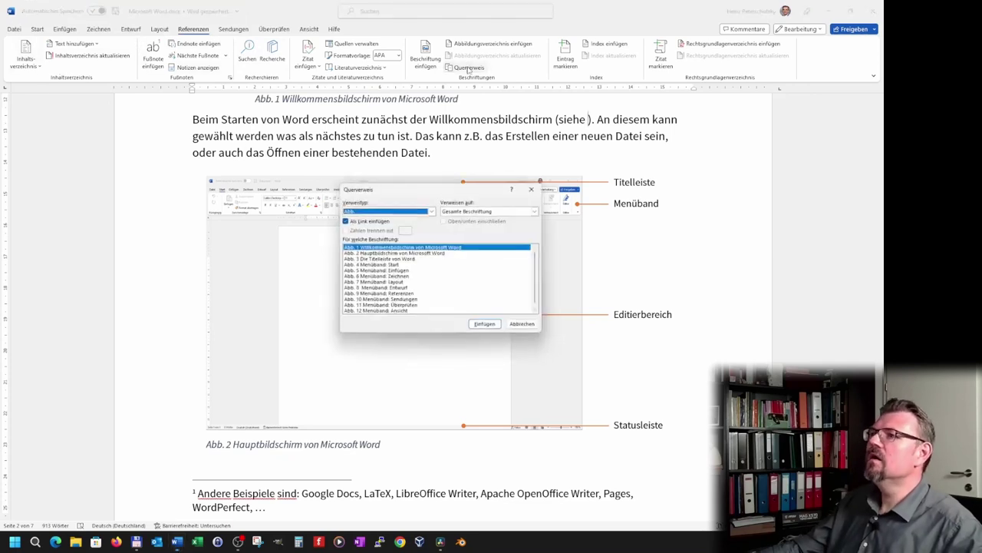
{"action": "left_click", "coordinate": [535, 210]}
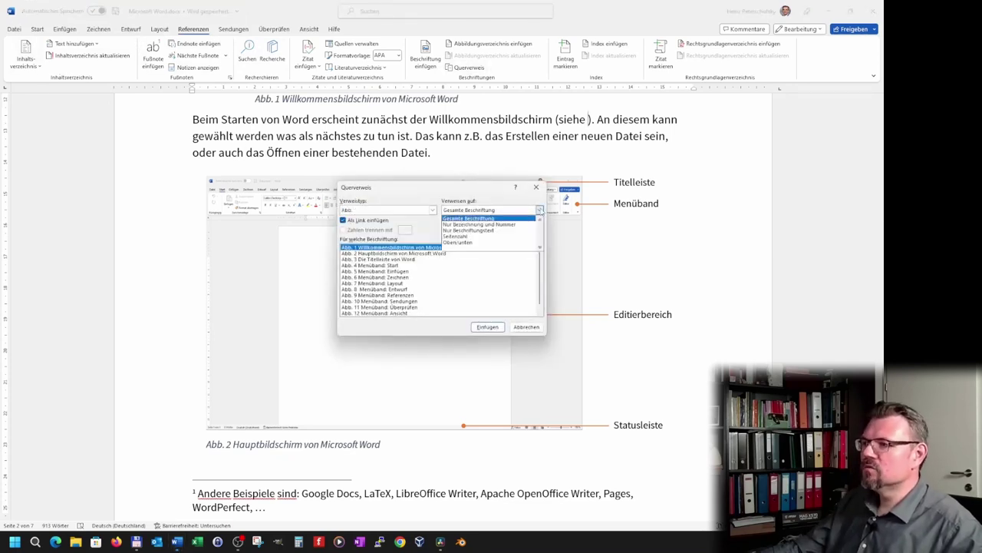
{"action": "left_click", "coordinate": [511, 225]}
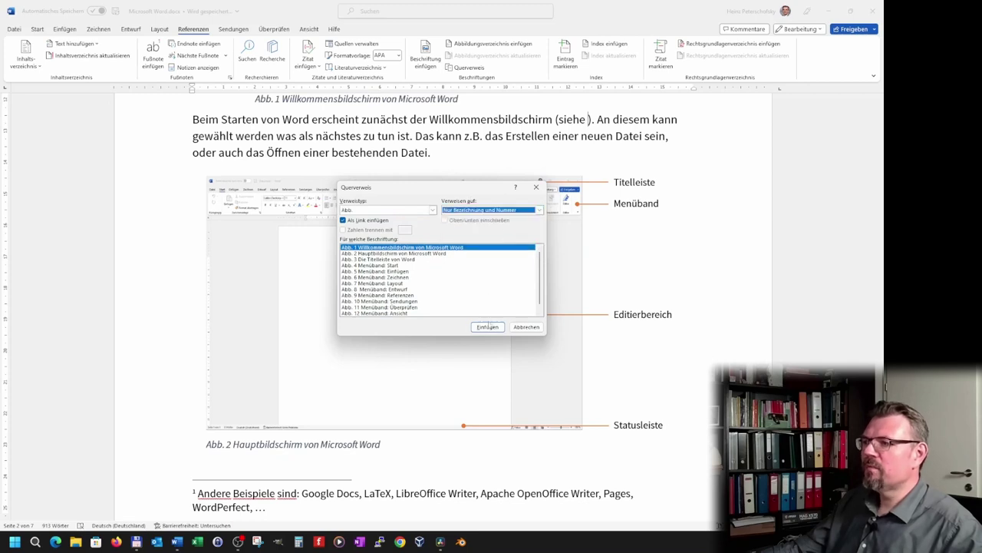
{"action": "left_click", "coordinate": [488, 327]}
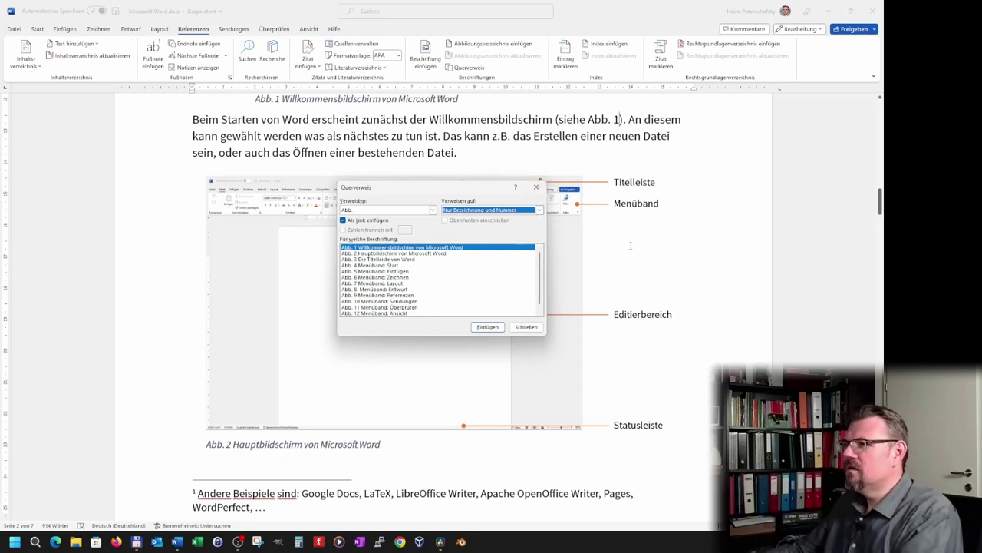
{"action": "left_click", "coordinate": [526, 327]}
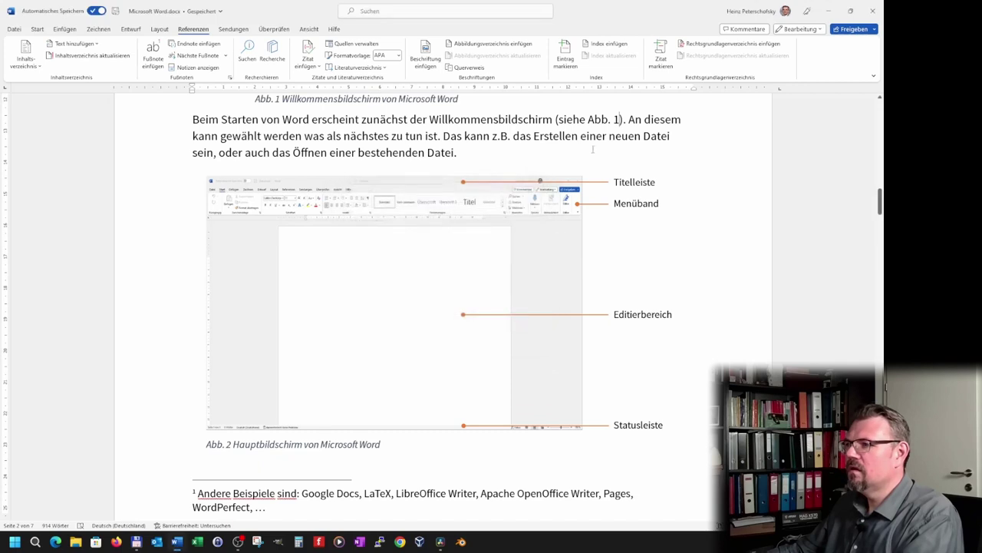
{"action": "key", "text": "BackSpace"}
{"action": "key", "text": "BackSpace"}
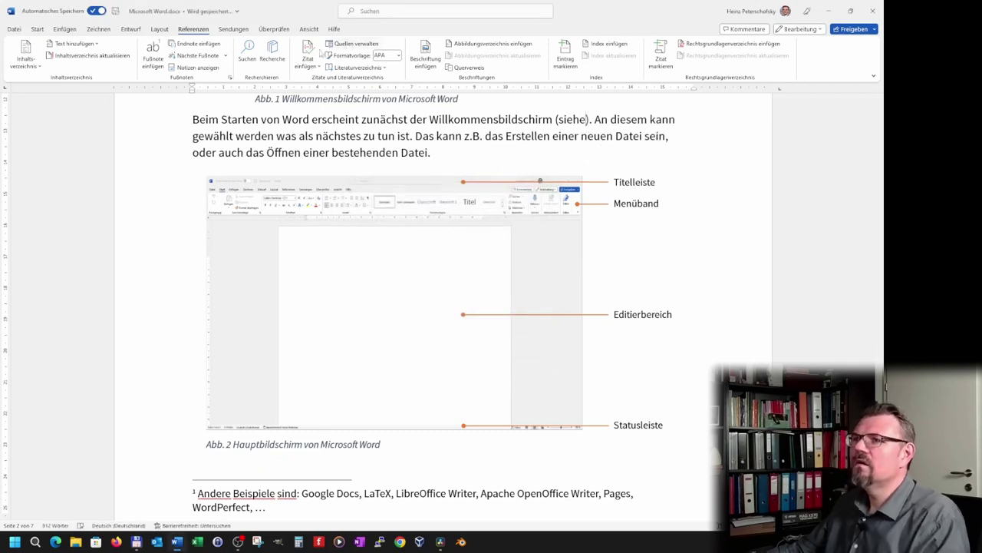
{"action": "left_click", "coordinate": [470, 67]}
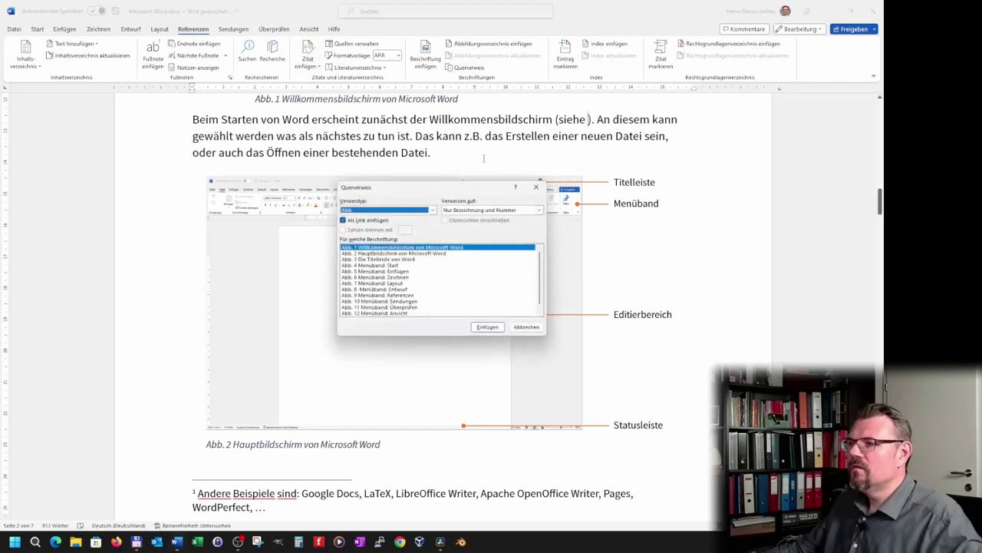
{"action": "left_click", "coordinate": [539, 211]}
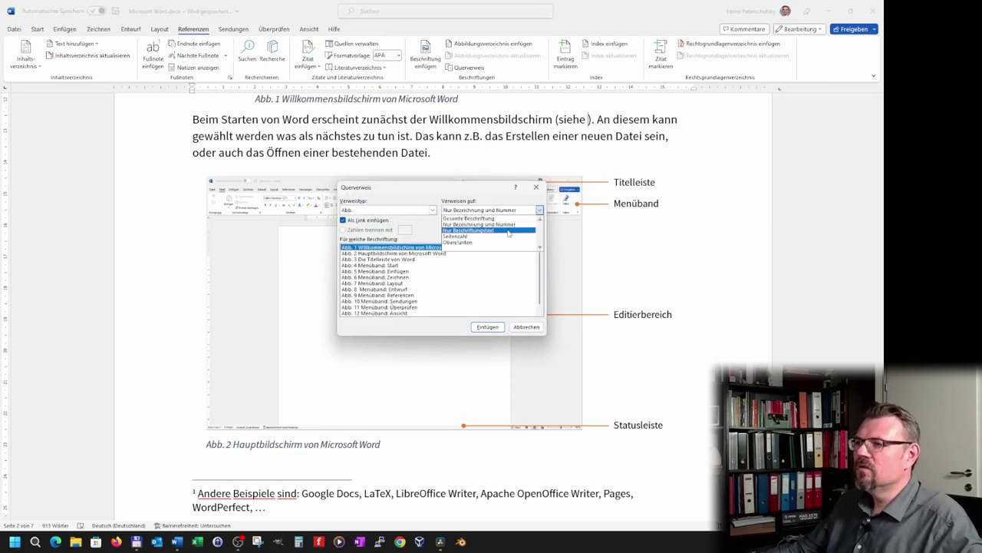
{"action": "left_click", "coordinate": [508, 231]}
{"action": "left_click", "coordinate": [495, 328]}
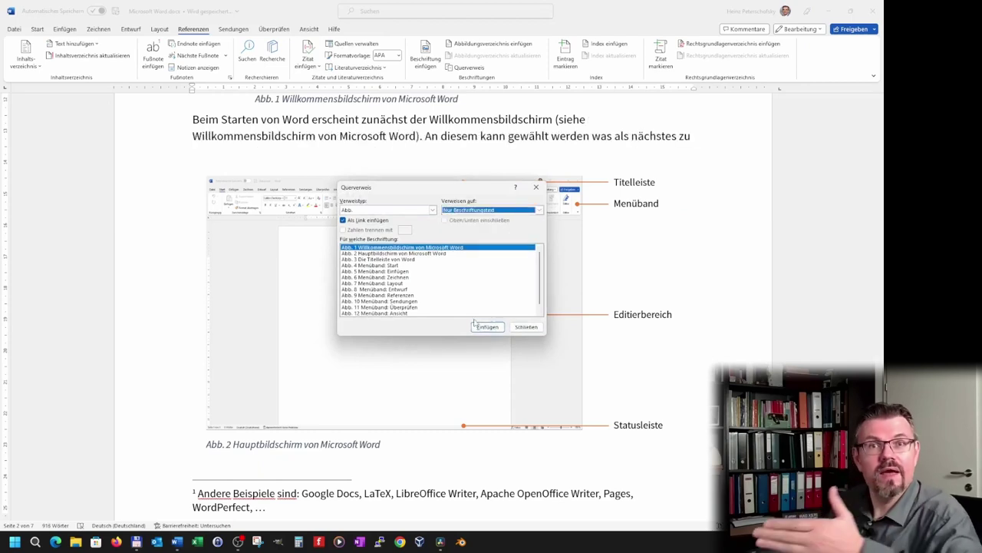
{"action": "left_click", "coordinate": [533, 328]}
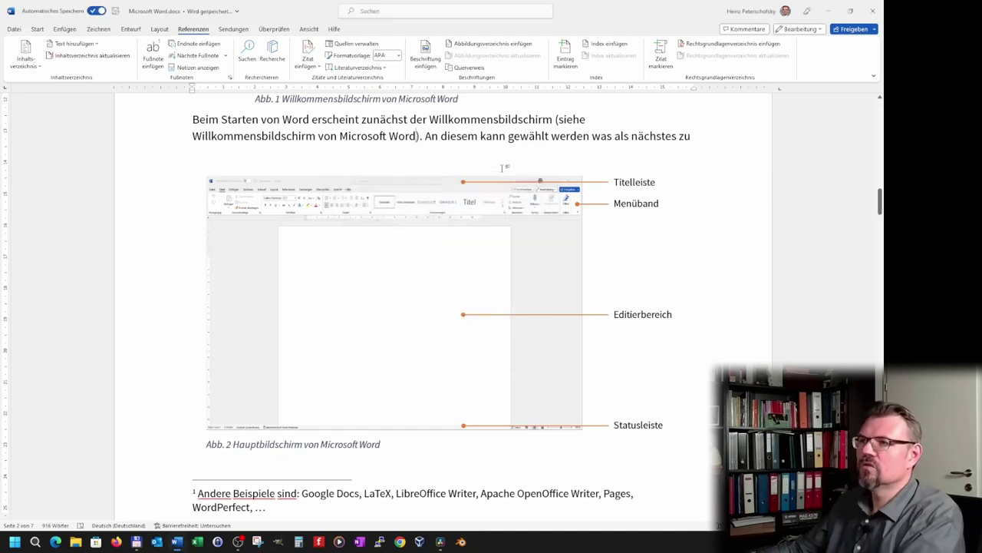
{"action": "key", "text": "BackSpace"}
{"action": "key", "text": "BackSpace"}
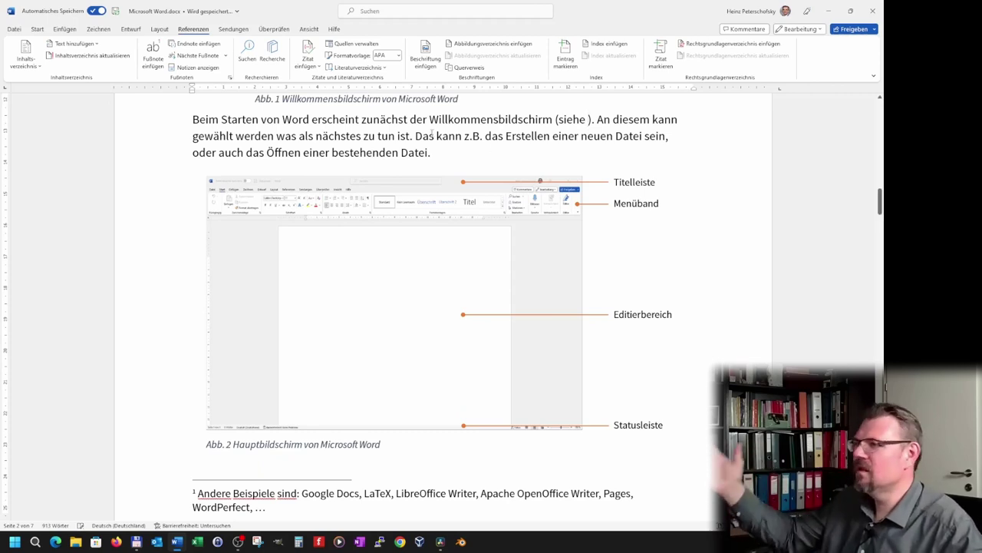
{"action": "left_click", "coordinate": [484, 69]}
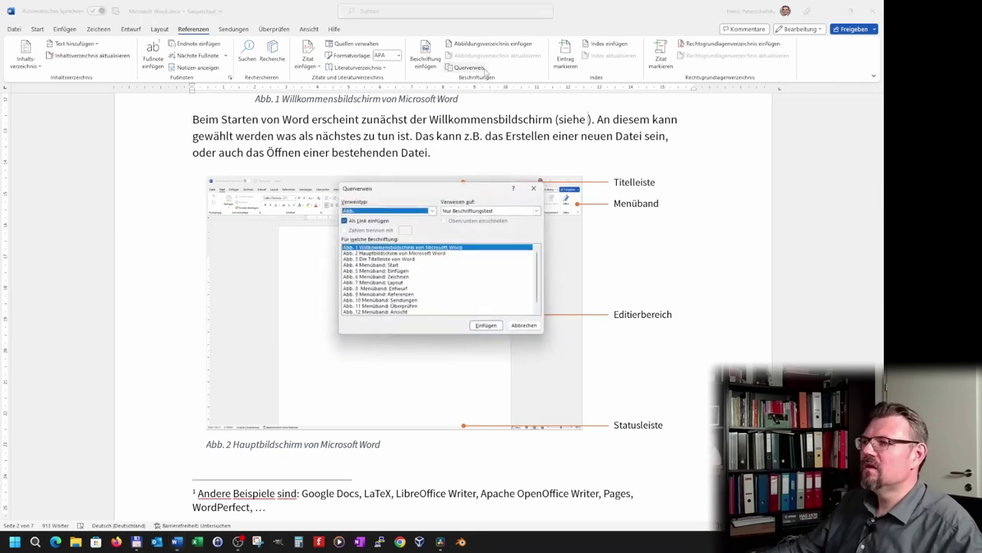
{"action": "left_click", "coordinate": [537, 209]}
{"action": "left_click", "coordinate": [475, 234]}
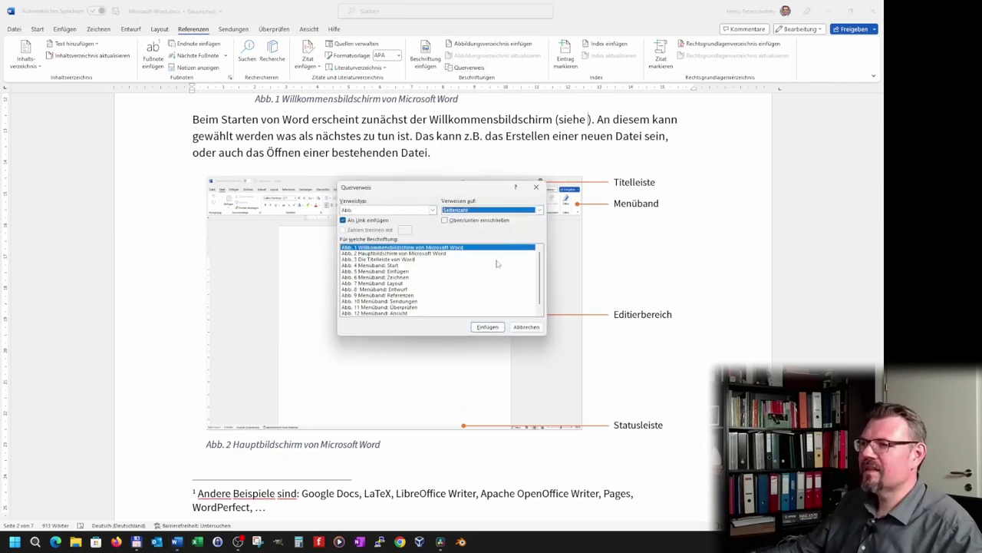
{"action": "left_click", "coordinate": [488, 327]}
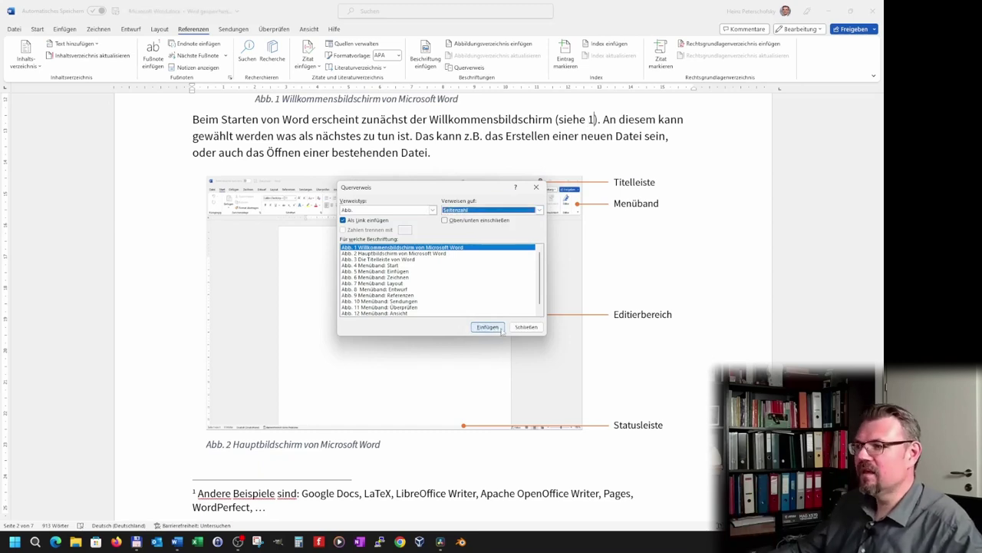
{"action": "left_click", "coordinate": [527, 326]}
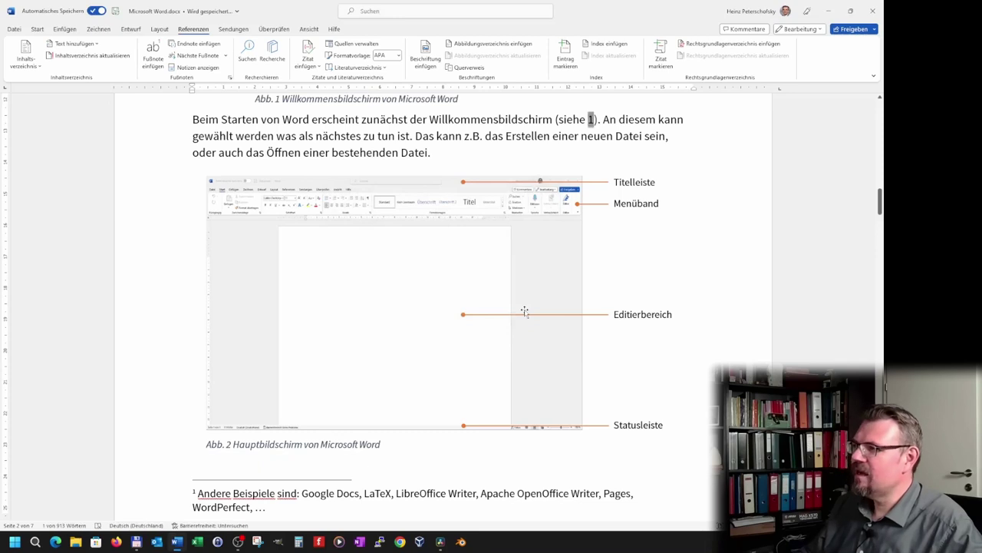
{"action": "key", "text": "BackSpace"}
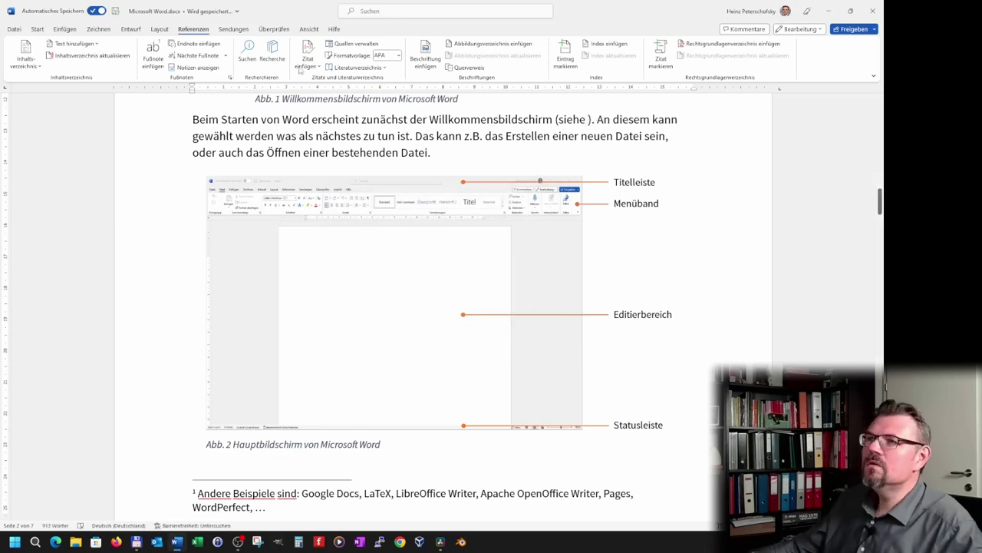
{"action": "left_click", "coordinate": [464, 68]}
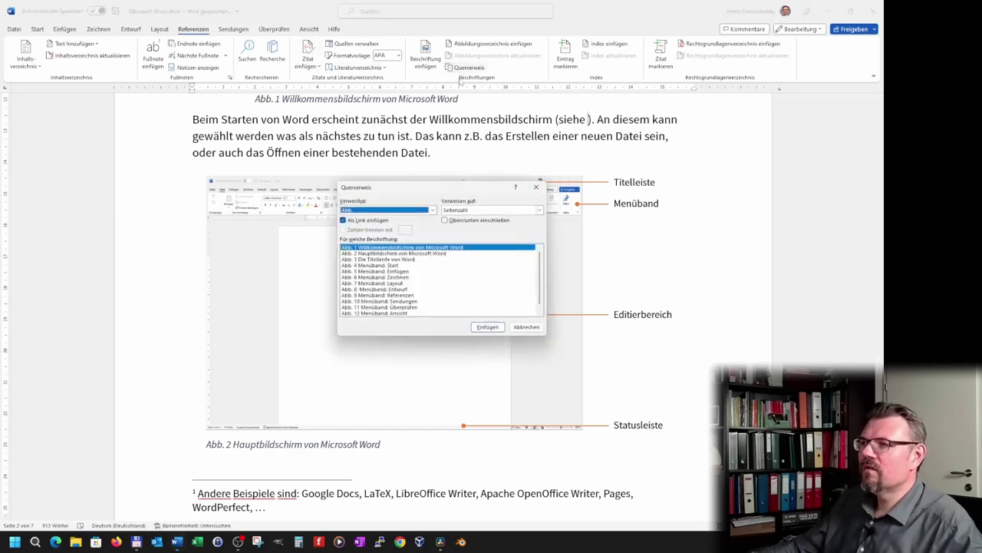
{"action": "left_click", "coordinate": [540, 210]}
{"action": "left_click", "coordinate": [483, 245]}
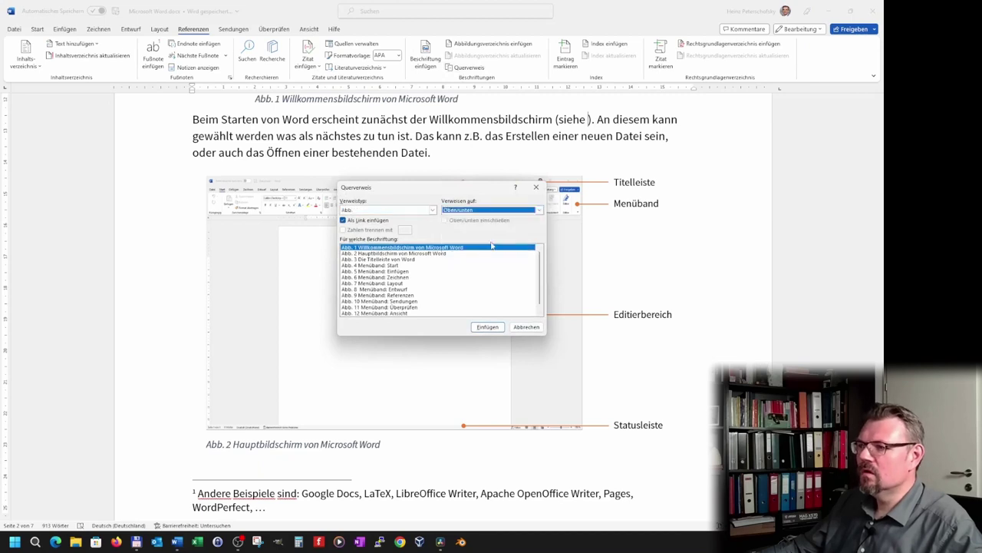
{"action": "left_click", "coordinate": [488, 327]}
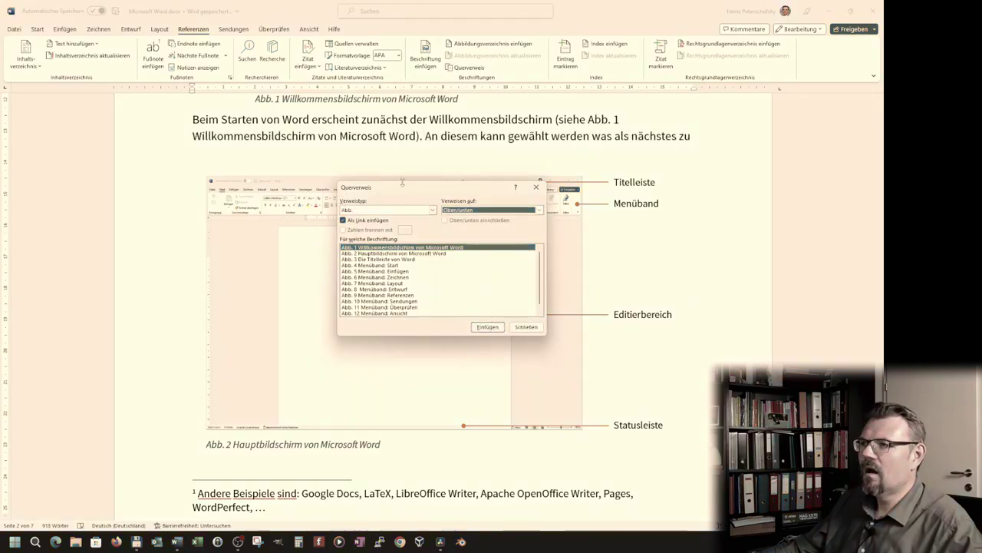
{"action": "left_click", "coordinate": [488, 327]}
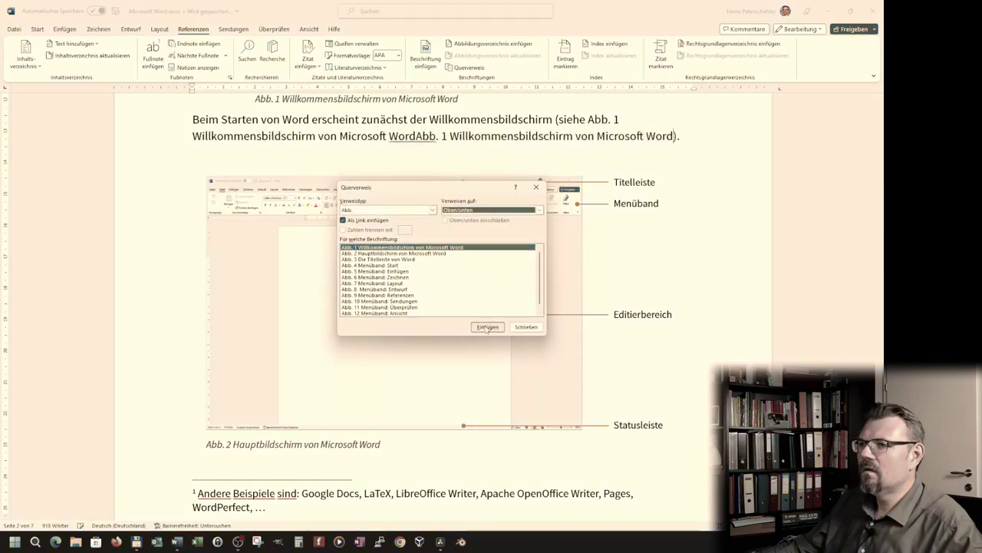
{"action": "left_click", "coordinate": [526, 327]}
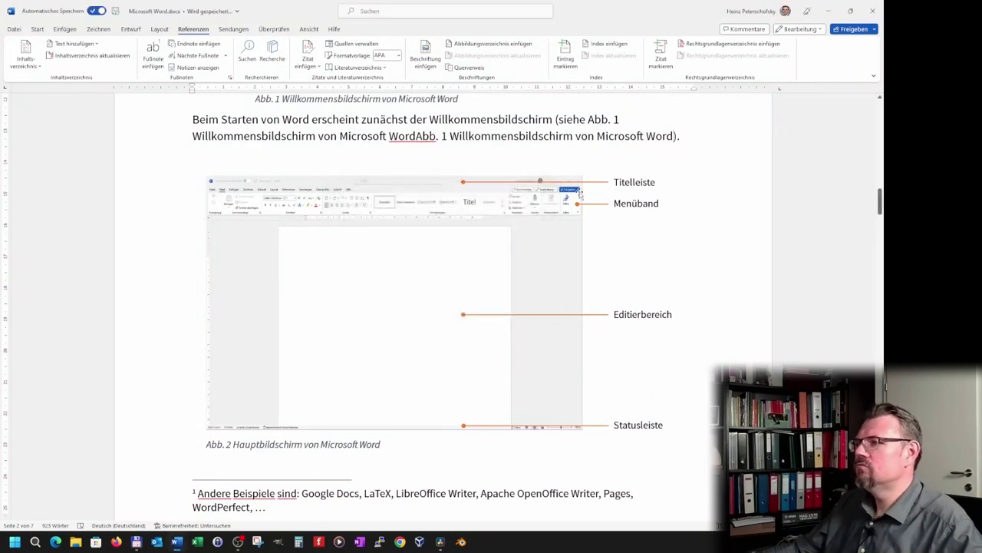
{"action": "key", "text": "ctrl+z"}
{"action": "key", "text": "BackSpace"}
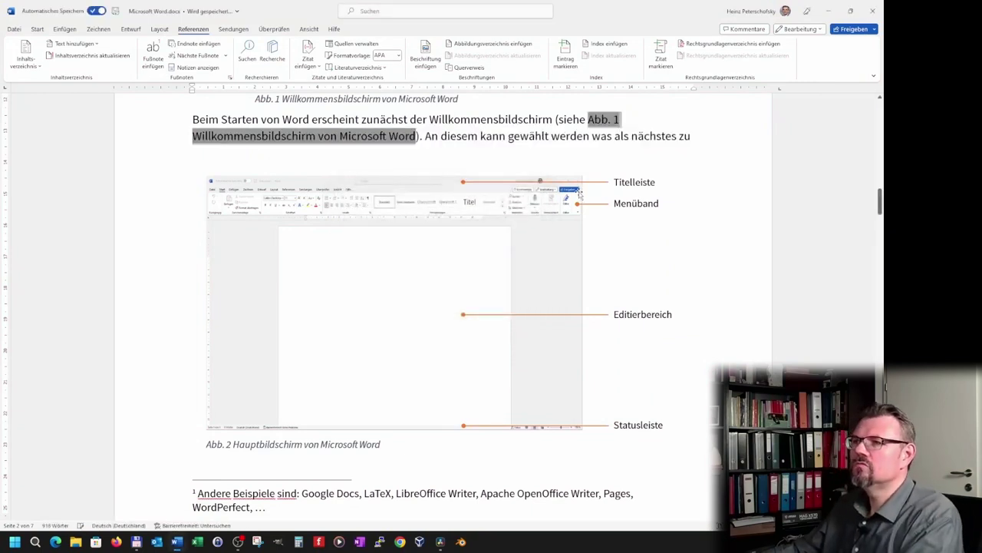
{"action": "key", "text": "BackSpace"}
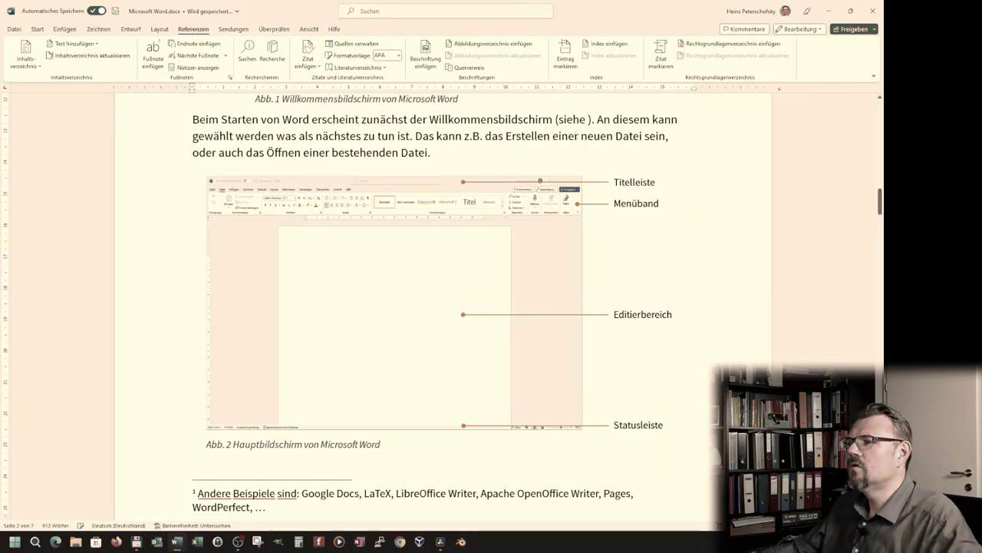
{"action": "left_click", "coordinate": [470, 66]}
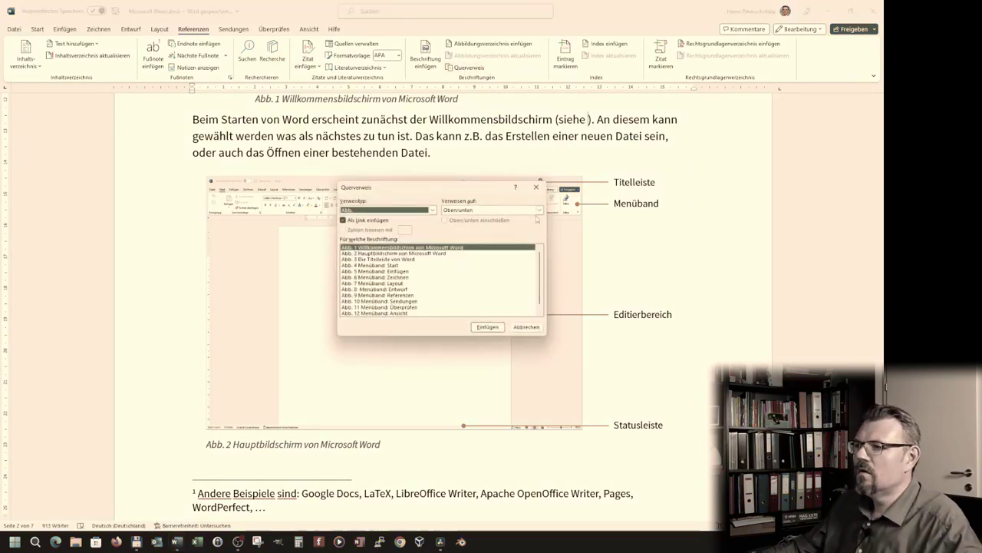
{"action": "left_click", "coordinate": [537, 211]}
{"action": "left_click", "coordinate": [475, 241]}
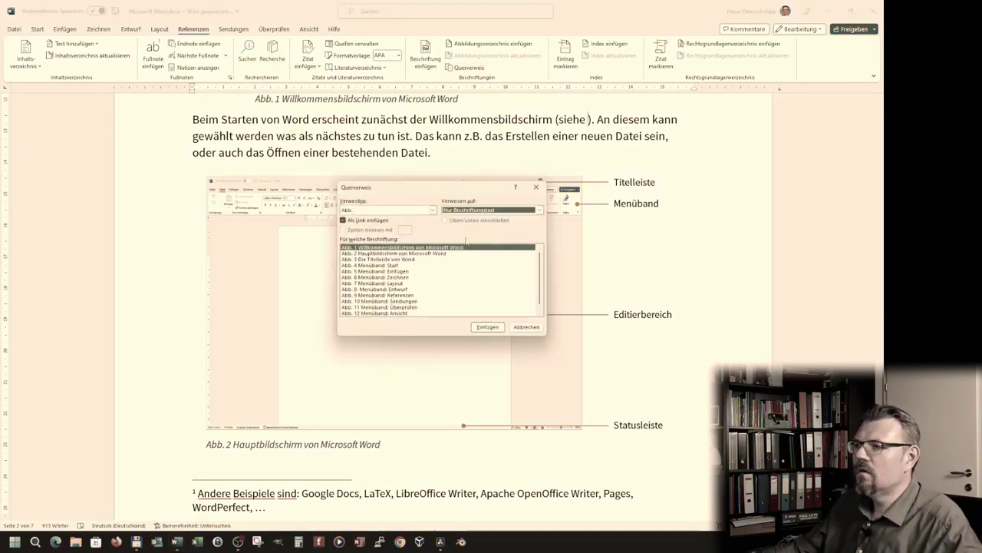
{"action": "left_click", "coordinate": [540, 211]}
{"action": "left_click", "coordinate": [475, 248]}
{"action": "left_click", "coordinate": [476, 328]}
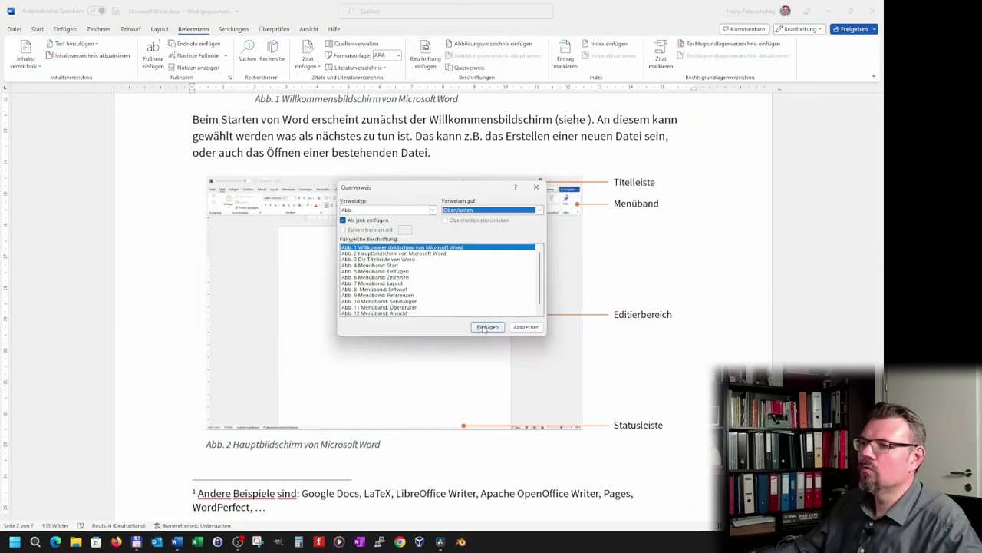
{"action": "left_click", "coordinate": [422, 139]}
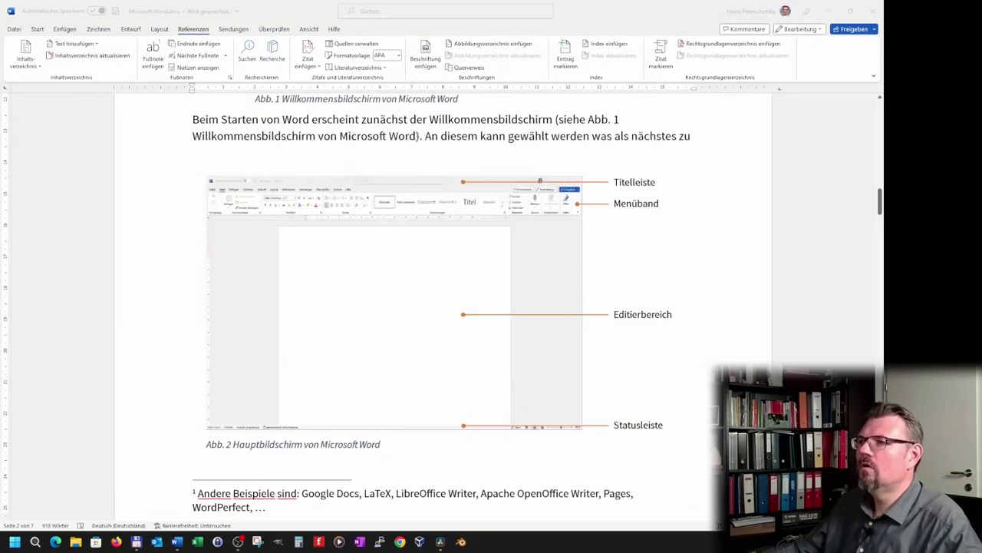
{"action": "left_click", "coordinate": [533, 336]}
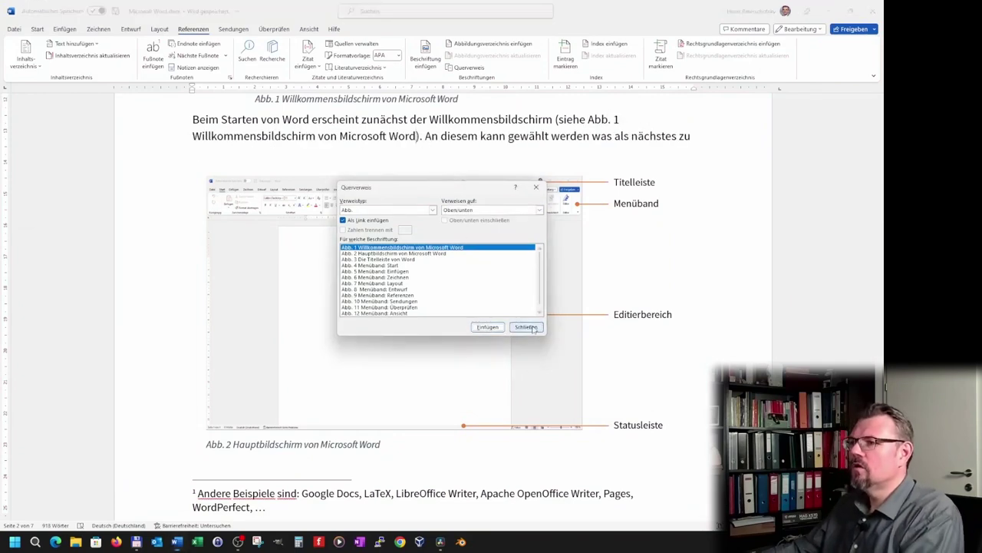
{"action": "left_click", "coordinate": [526, 327]}
{"action": "key", "text": "BackSpace"}
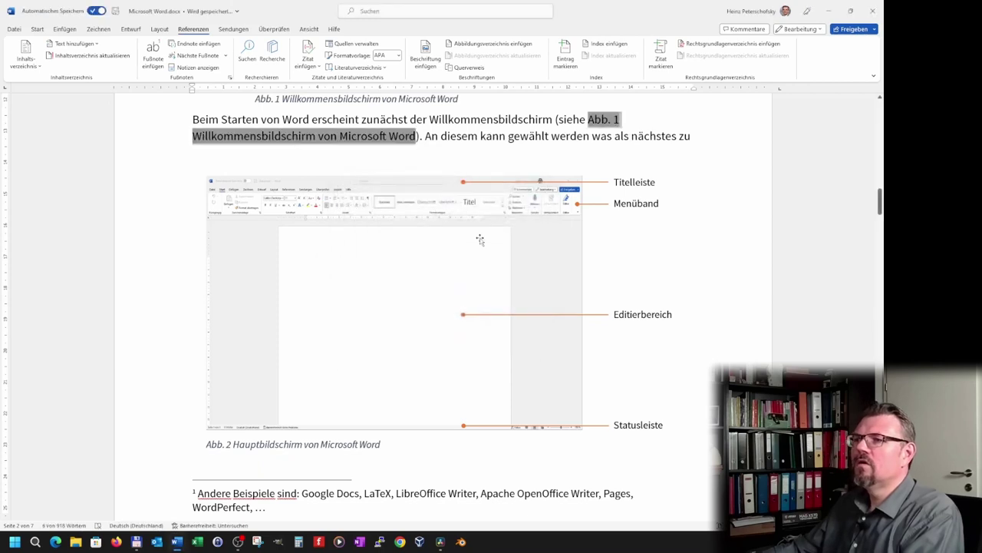
{"action": "key", "text": "BackSpace"}
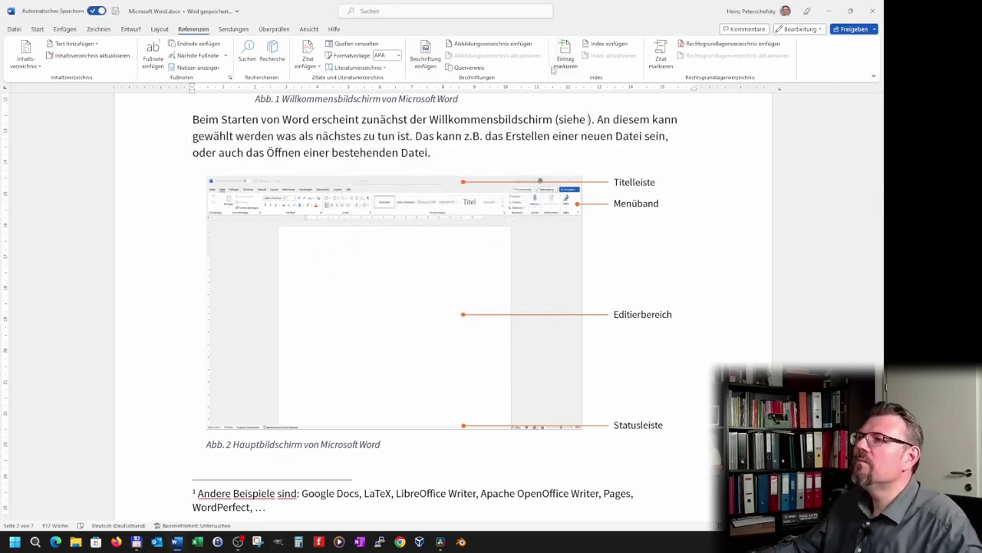
- Insert an Überschrift cross-reference to 2 Anhang showing oben/unten, producing 'siehe unten'
{"action": "left_click", "coordinate": [464, 67]}
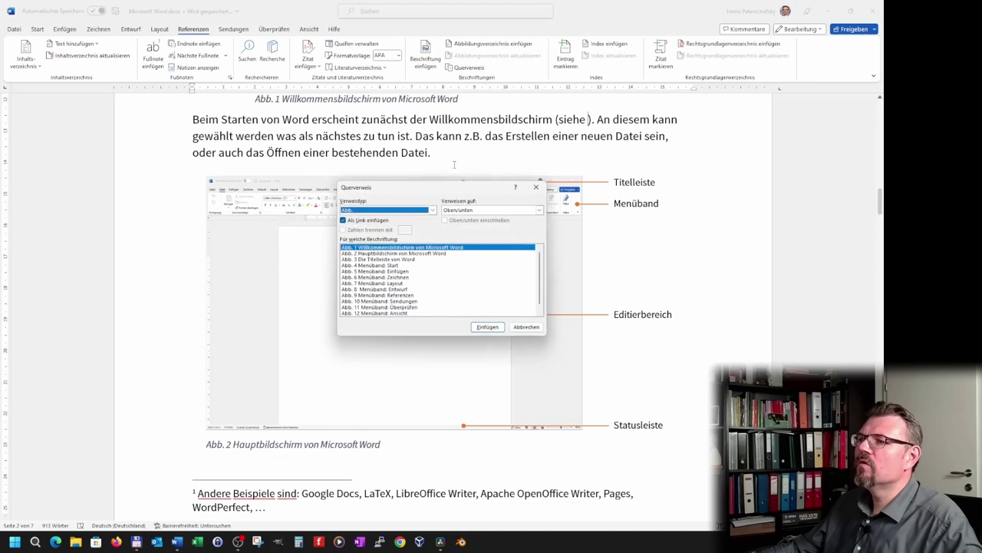
{"action": "left_click", "coordinate": [432, 210]}
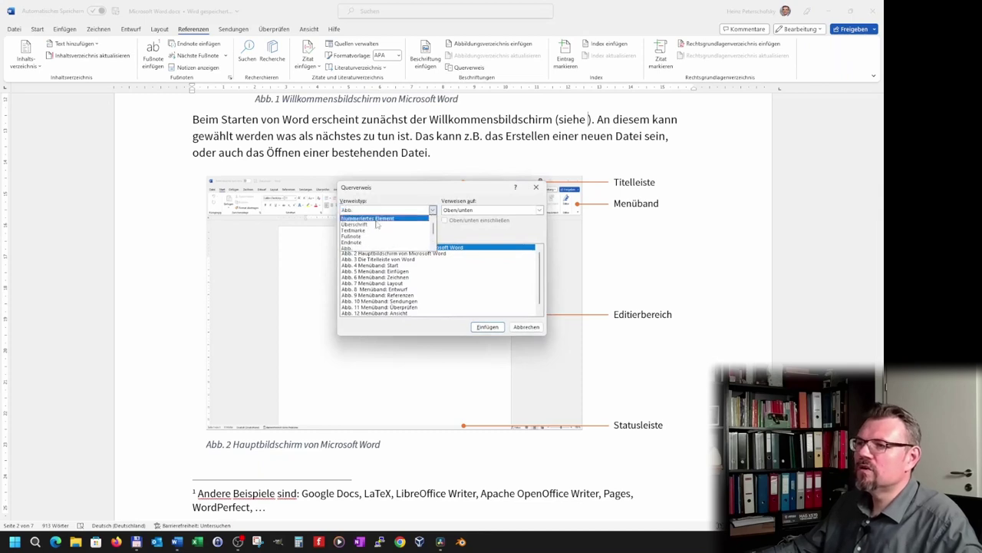
{"action": "left_click", "coordinate": [377, 225]}
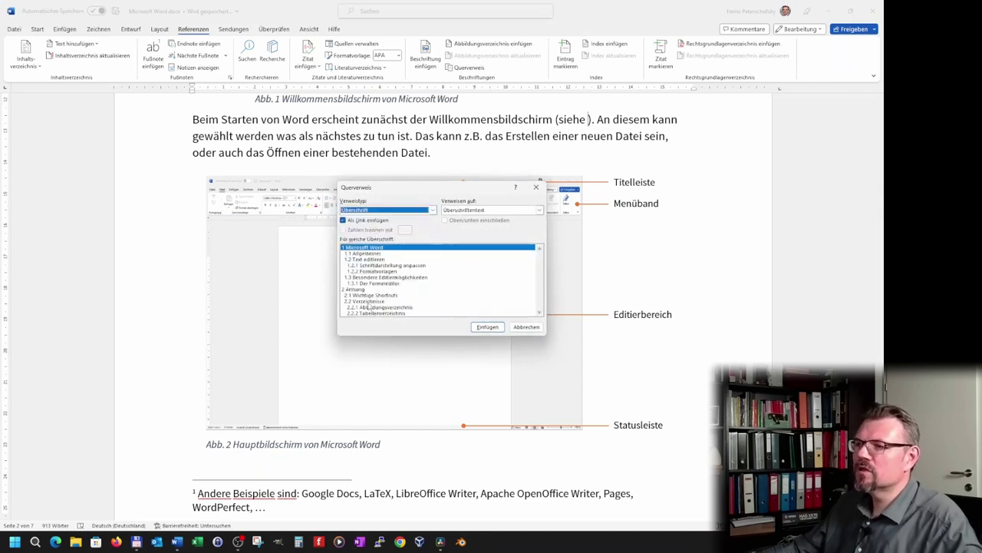
{"action": "left_click", "coordinate": [360, 290]}
{"action": "left_click", "coordinate": [539, 210]}
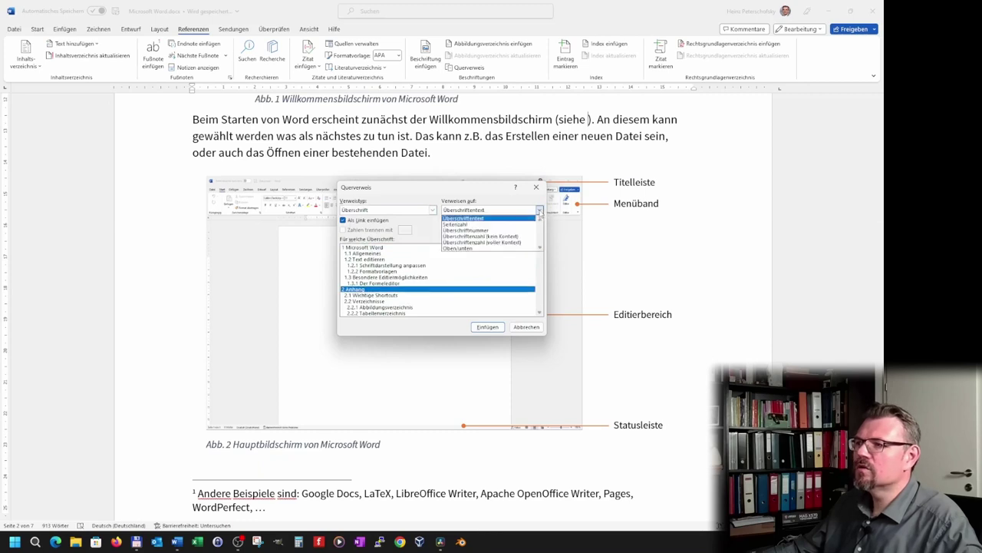
{"action": "left_click", "coordinate": [476, 247]}
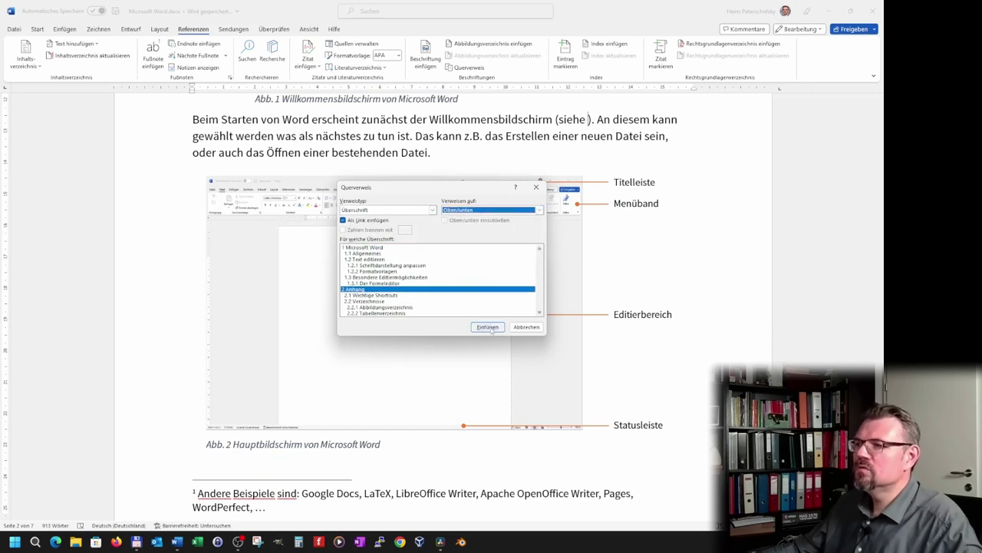
{"action": "left_click", "coordinate": [488, 326]}
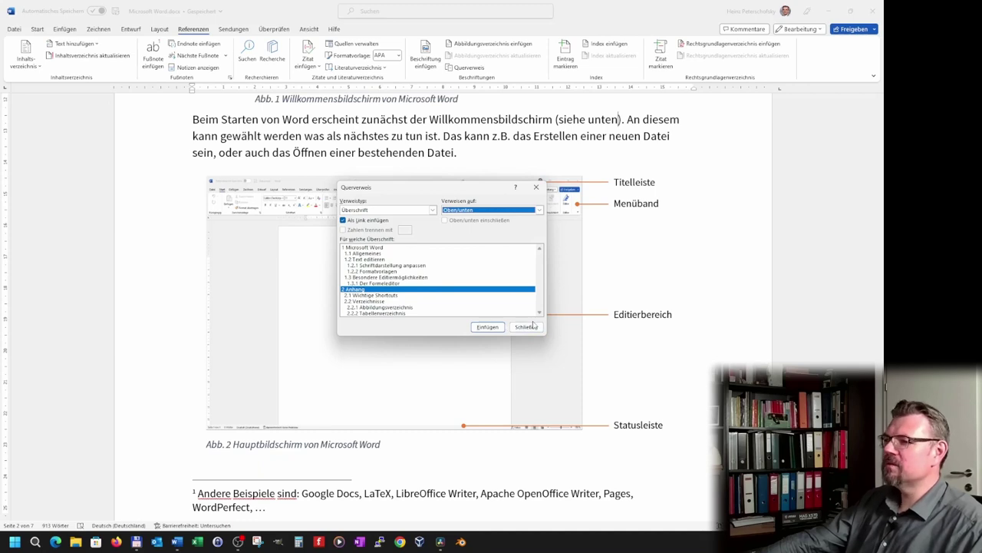
- Close the dialog and delete the word 'unten' from the note
{"action": "left_click", "coordinate": [526, 326]}
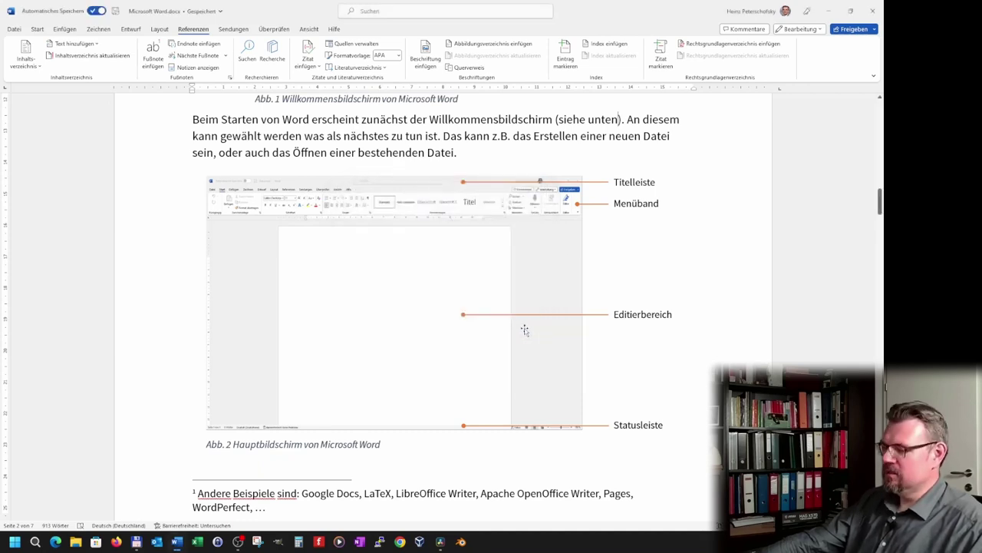
{"action": "key", "text": "ctrl+shift+Left"}
{"action": "key", "text": "BackSpace"}
{"action": "key", "text": "BackSpace"}
{"action": "key", "text": "BackSpace"}
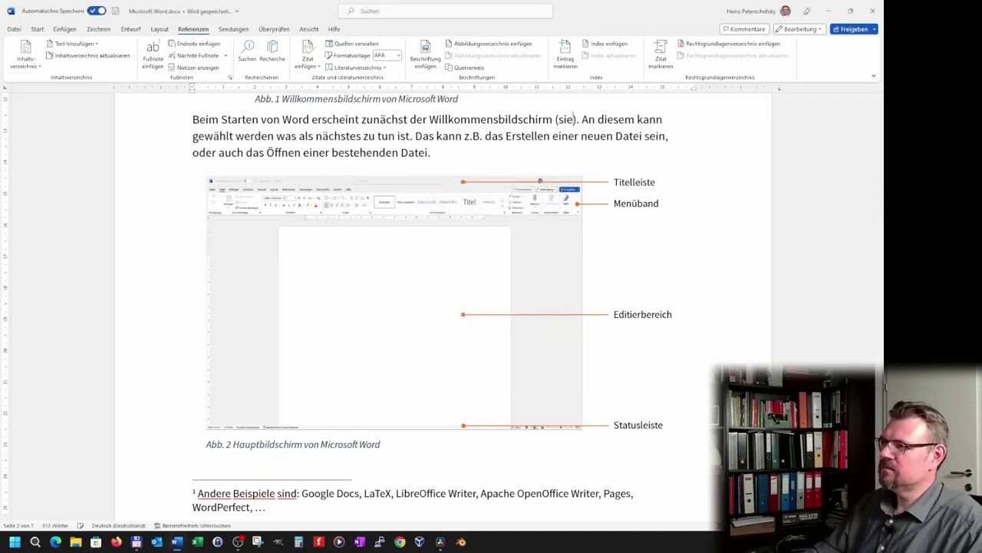
{"action": "key", "text": "BackSpace"}
{"action": "key", "text": "BackSpace"}
{"action": "key", "text": "BackSpace"}
{"action": "key", "text": "BackSpace"}
{"action": "key", "text": "BackSpace"}
- Remove the leftover note and type ' (siehe Kapitel' after Funktionen on the Start line
{"action": "key", "text": "Delete"}
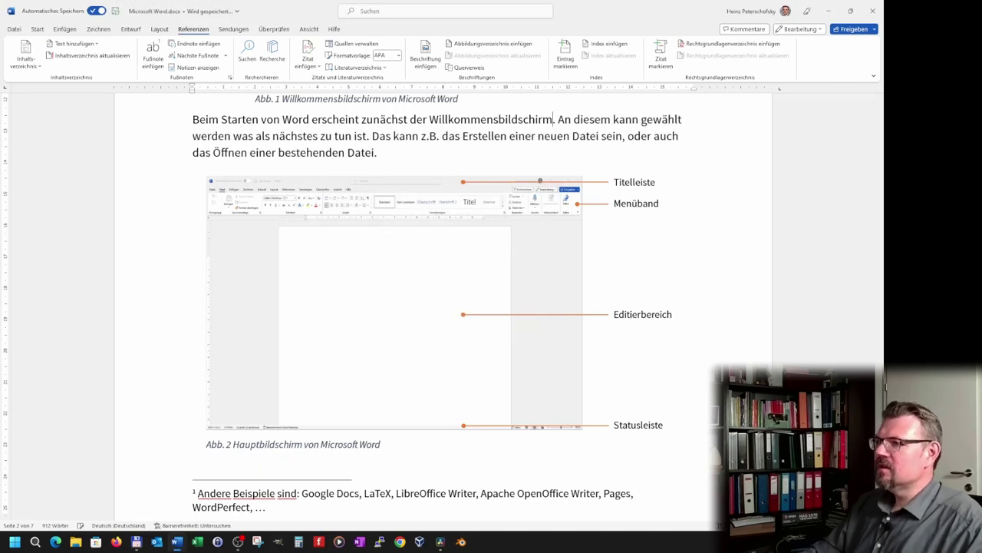
{"action": "scroll", "coordinate": [361, 377], "scroll_direction": "down", "scroll_amount": 3}
{"action": "scroll", "coordinate": [357, 382], "scroll_direction": "down", "scroll_amount": 5}
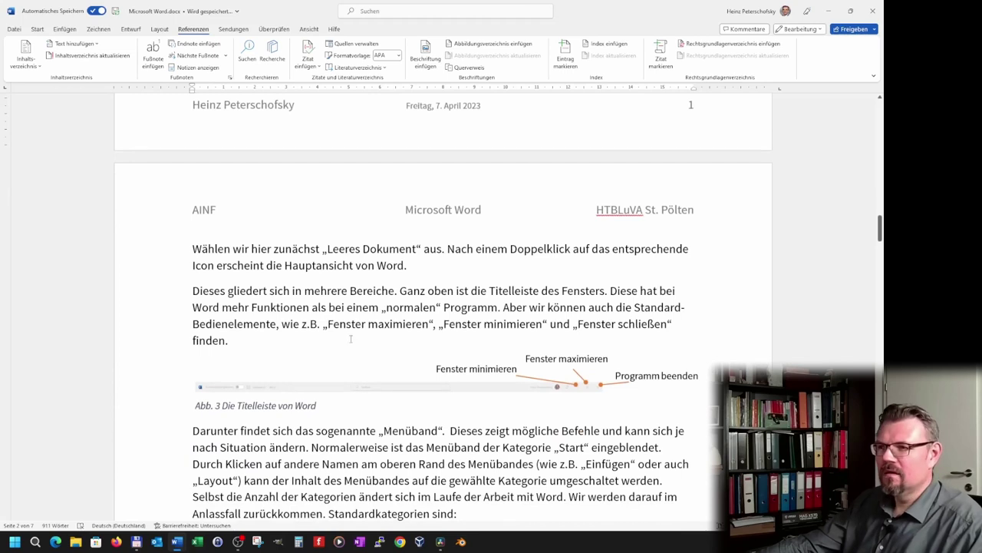
{"action": "scroll", "coordinate": [349, 340], "scroll_direction": "down", "scroll_amount": 5}
{"action": "scroll", "coordinate": [346, 368], "scroll_direction": "down", "scroll_amount": 4}
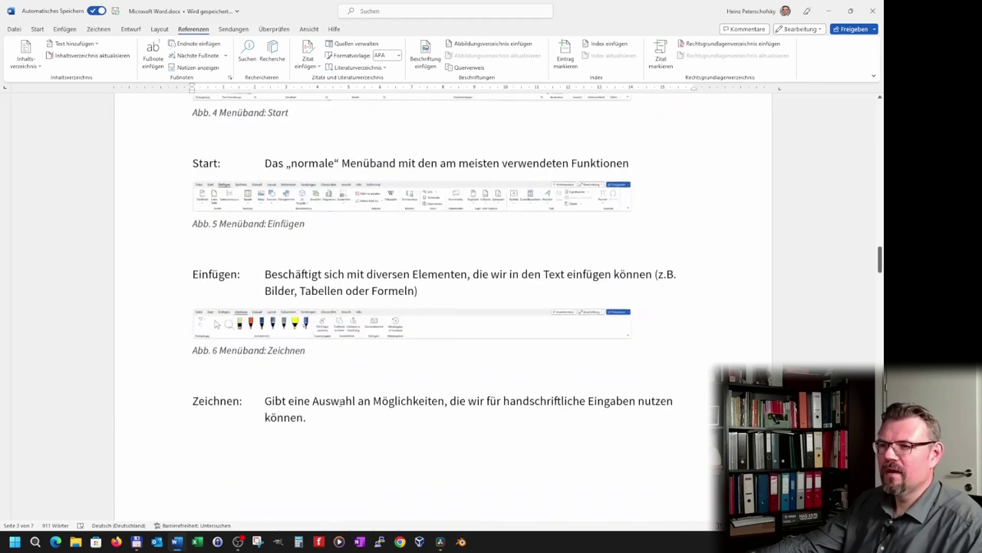
{"action": "scroll", "coordinate": [340, 400], "scroll_direction": "up", "scroll_amount": 3}
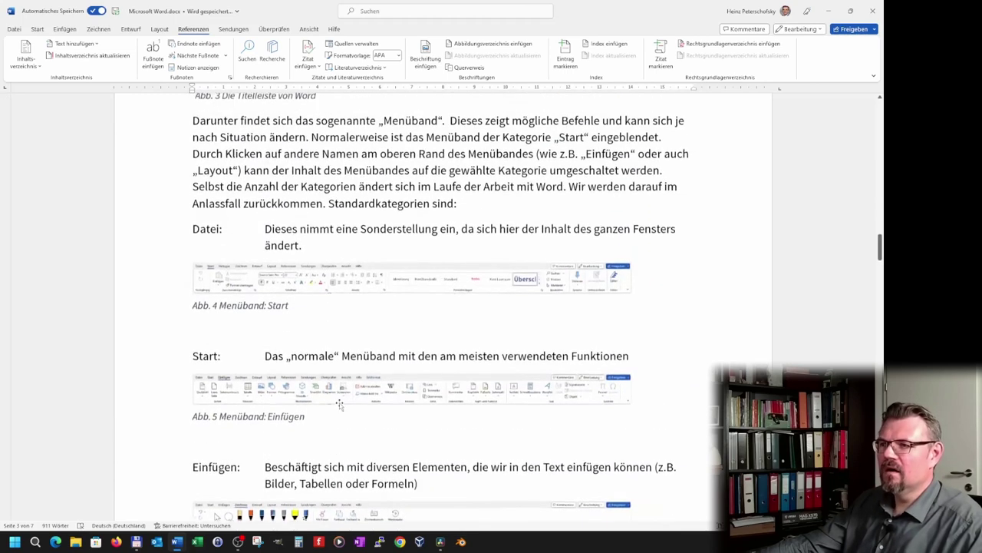
{"action": "left_click", "coordinate": [631, 356]}
{"action": "type", "text": "("}
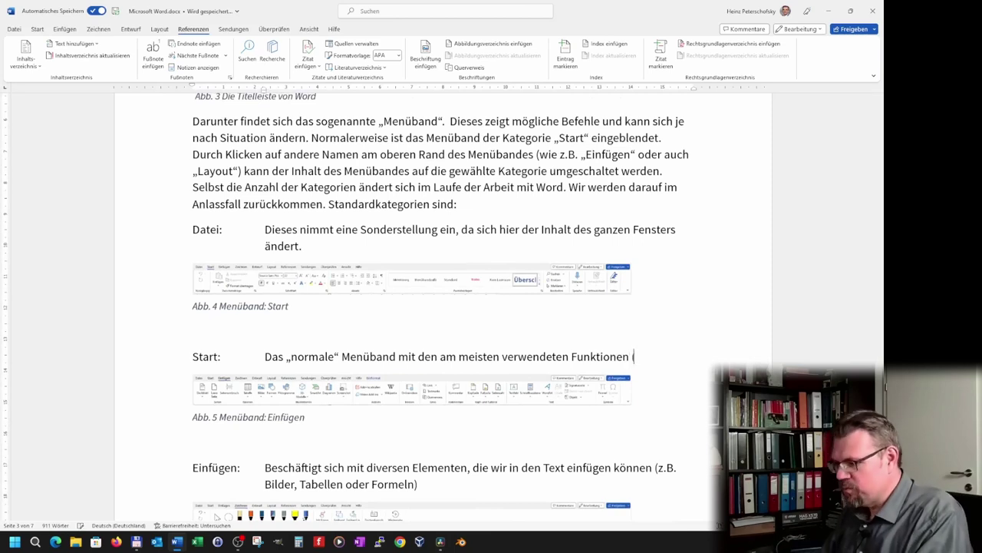
{"action": "type", "text": "siehe K"}
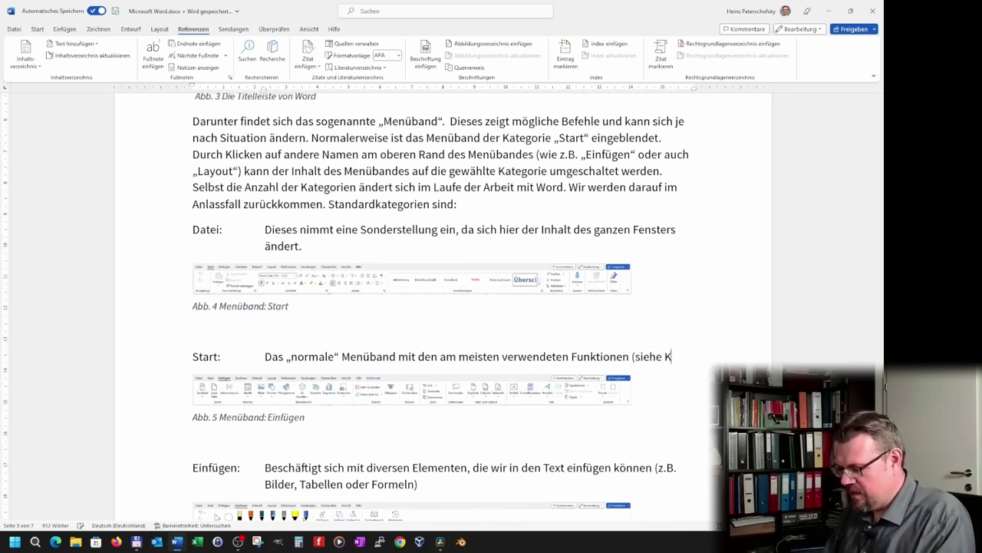
{"action": "type", "text": "apitel"}
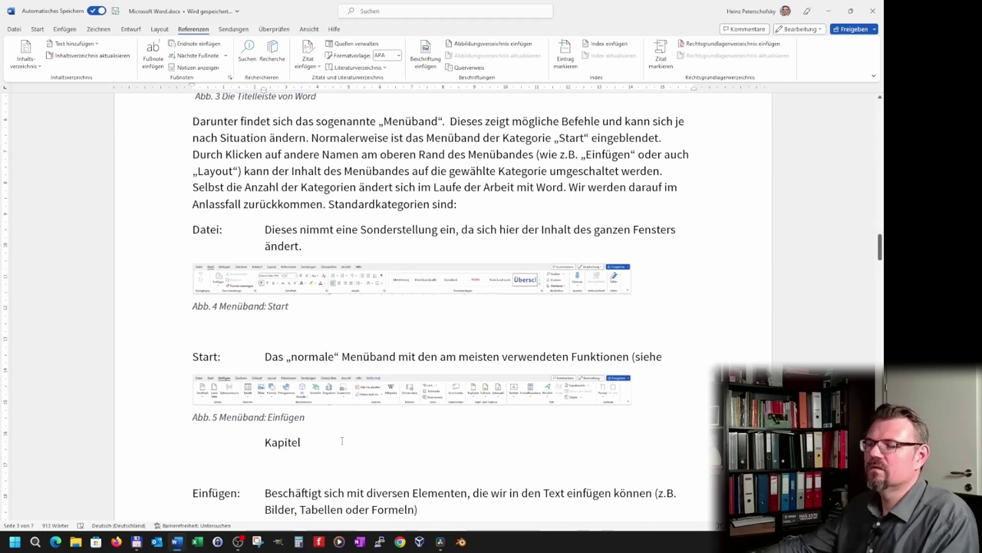
- Move the Abb. 5 figure slightly down below the Kapitel text
{"action": "left_click", "coordinate": [462, 439]}
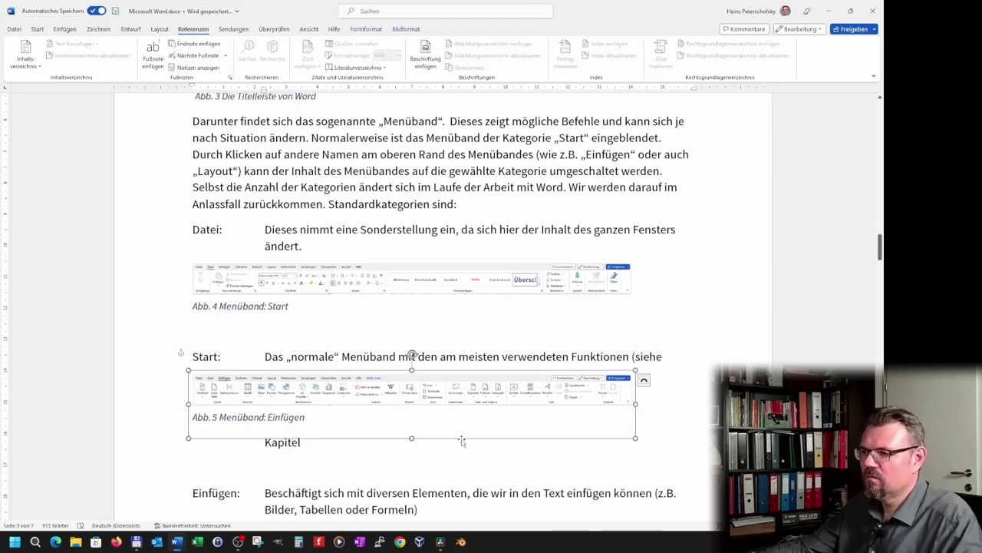
{"action": "left_click_drag", "start_coordinate": [462, 442], "coordinate": [460, 453]}
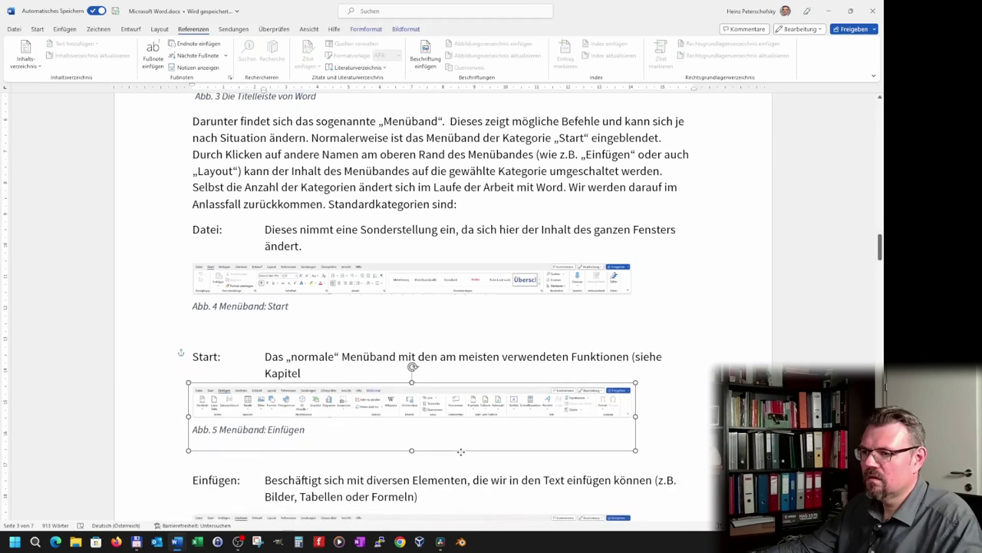
{"action": "left_click", "coordinate": [314, 371]}
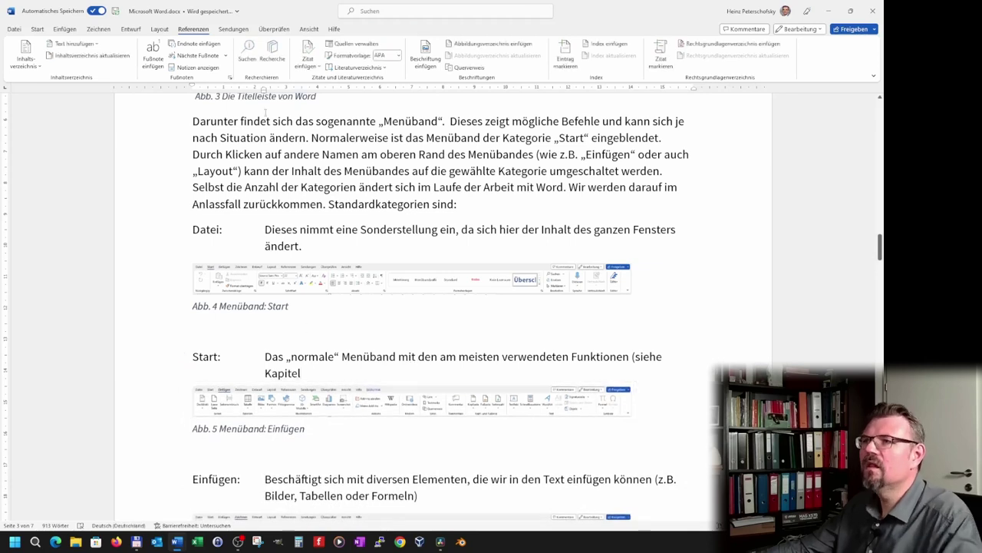
{"action": "left_click", "coordinate": [470, 67]}
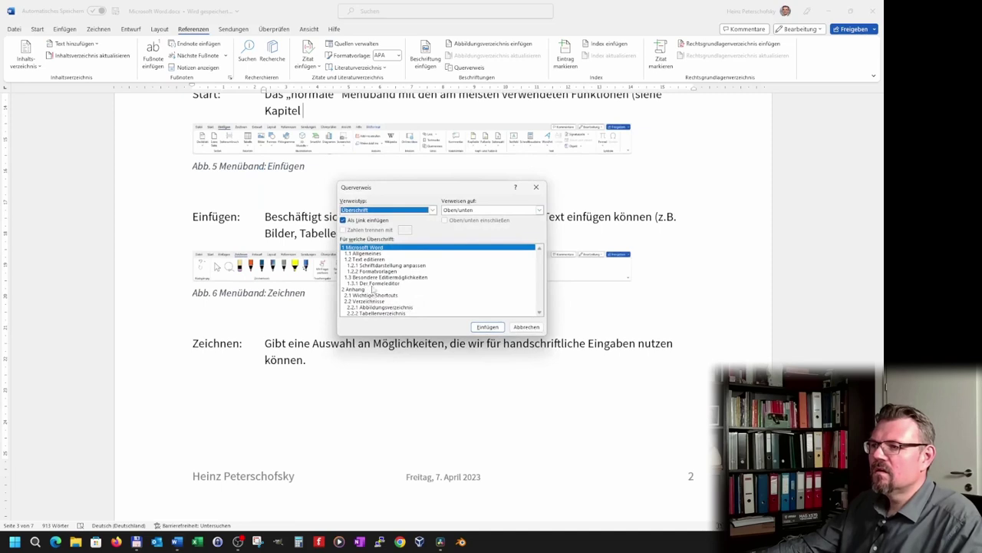
- Insert an Überschriftnummer cross-reference to heading 1.2 Text editieren after 'siehe Kapitel'
{"action": "left_click", "coordinate": [375, 260]}
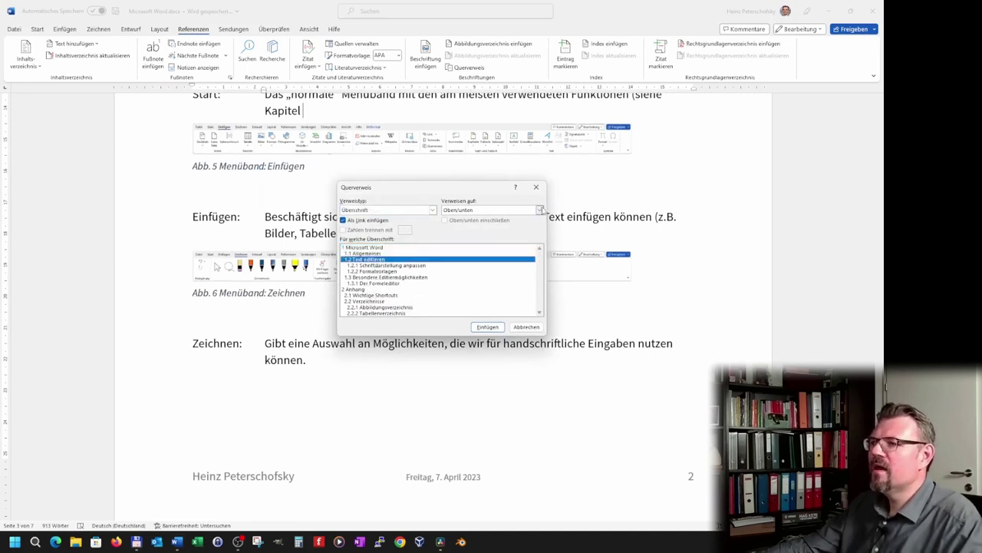
{"action": "left_click", "coordinate": [540, 209]}
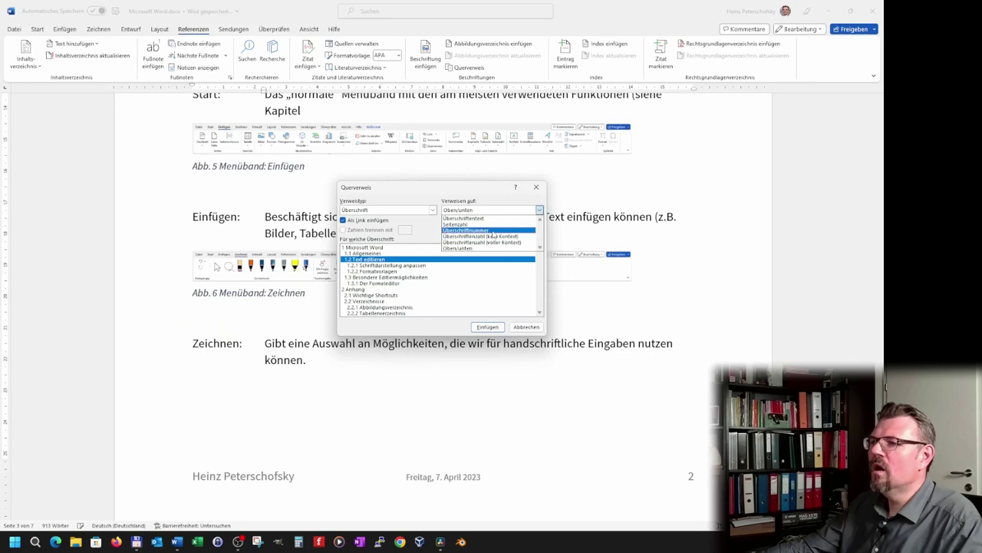
{"action": "left_click", "coordinate": [492, 231]}
{"action": "left_click", "coordinate": [485, 327]}
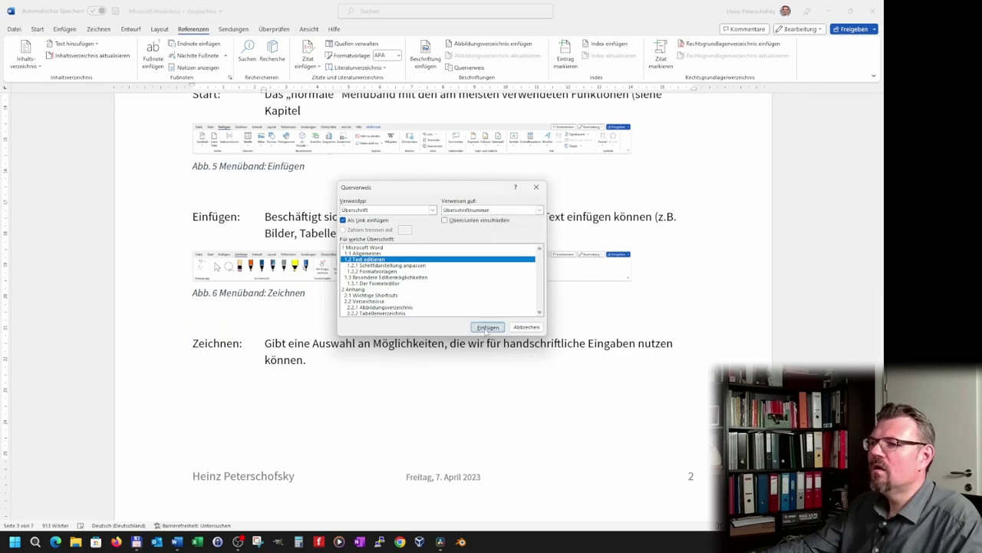
{"action": "left_click", "coordinate": [529, 327]}
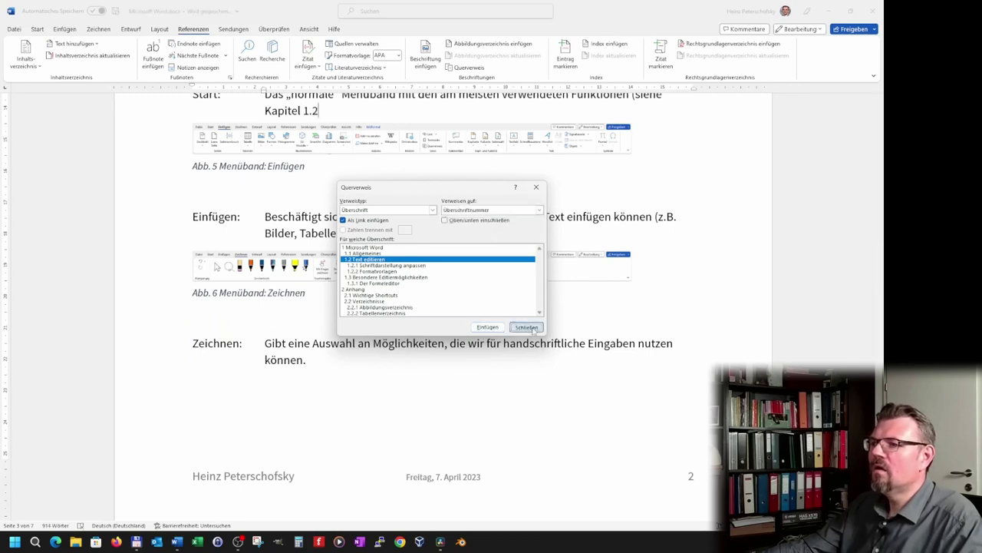
{"action": "left_click", "coordinate": [529, 328]}
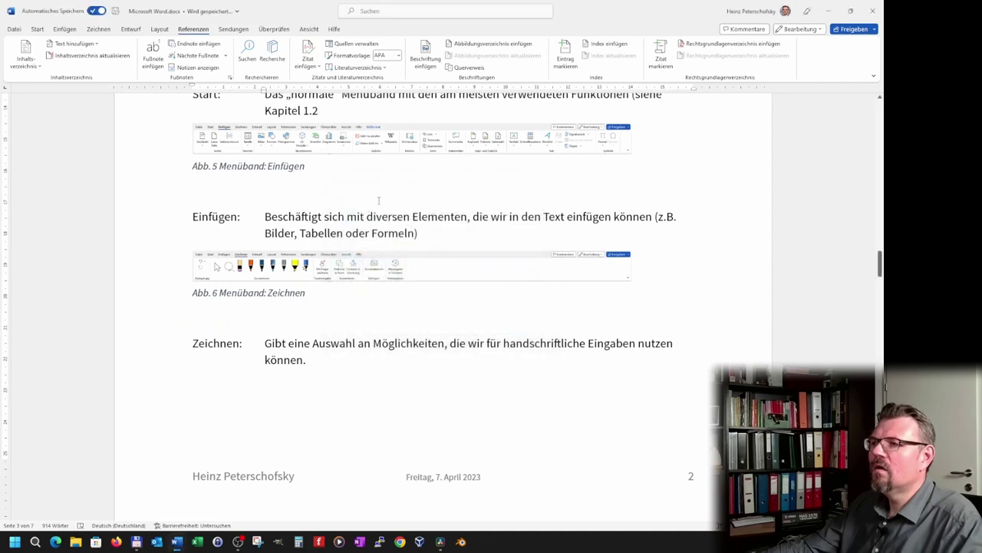
{"action": "scroll", "coordinate": [378, 200], "scroll_direction": "up", "scroll_amount": 1}
{"action": "scroll", "coordinate": [379, 200], "scroll_direction": "up", "scroll_amount": 1}
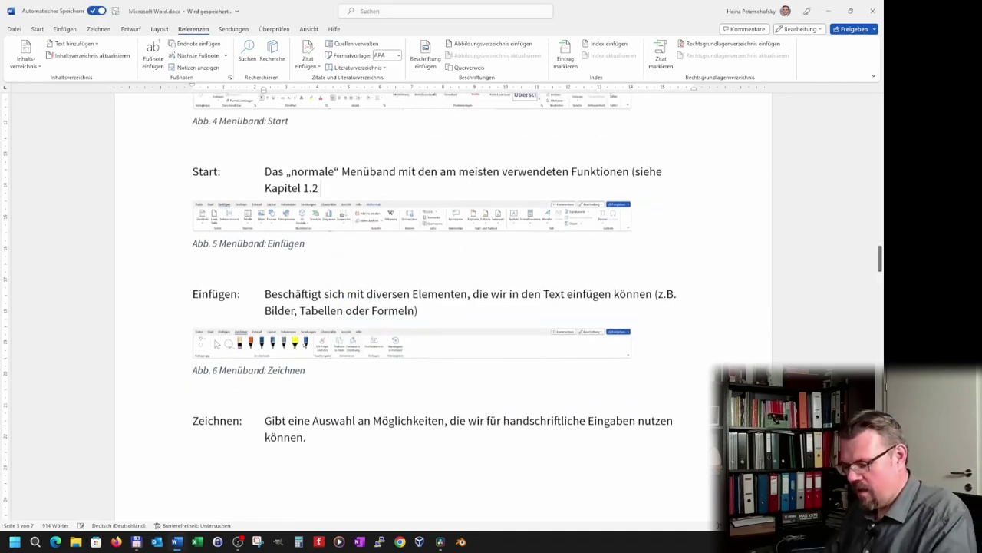
- Add ' auf Seite ', a Seitenzahl cross-reference to heading 1.2, and a closing ')'
{"action": "type", "text": "auf Seite"}
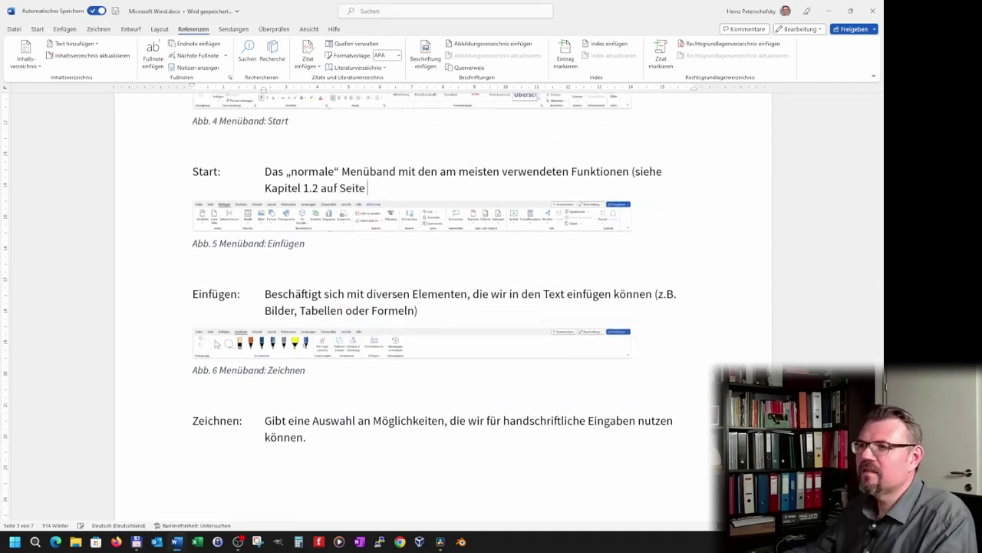
{"action": "left_click", "coordinate": [465, 67]}
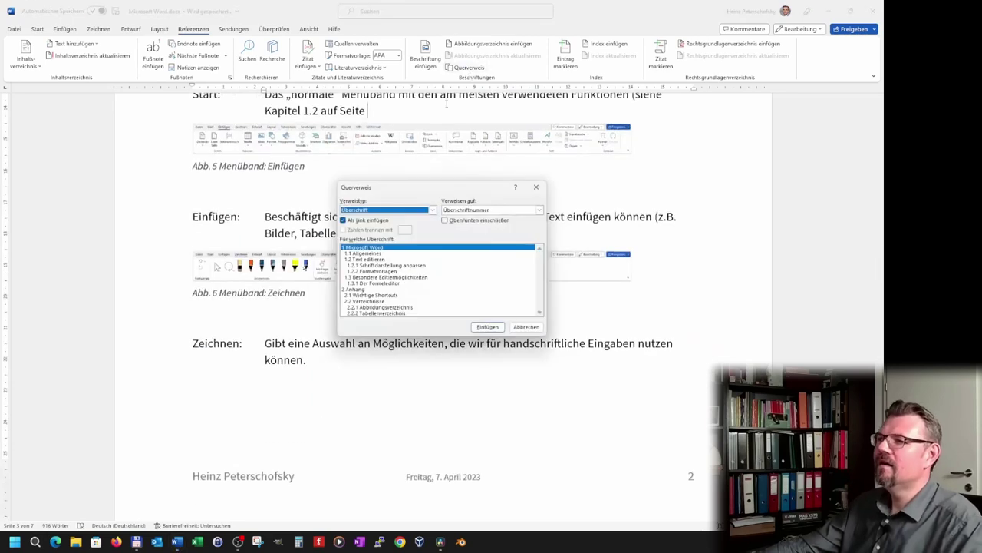
{"action": "left_click", "coordinate": [374, 260]}
{"action": "left_click", "coordinate": [539, 212]}
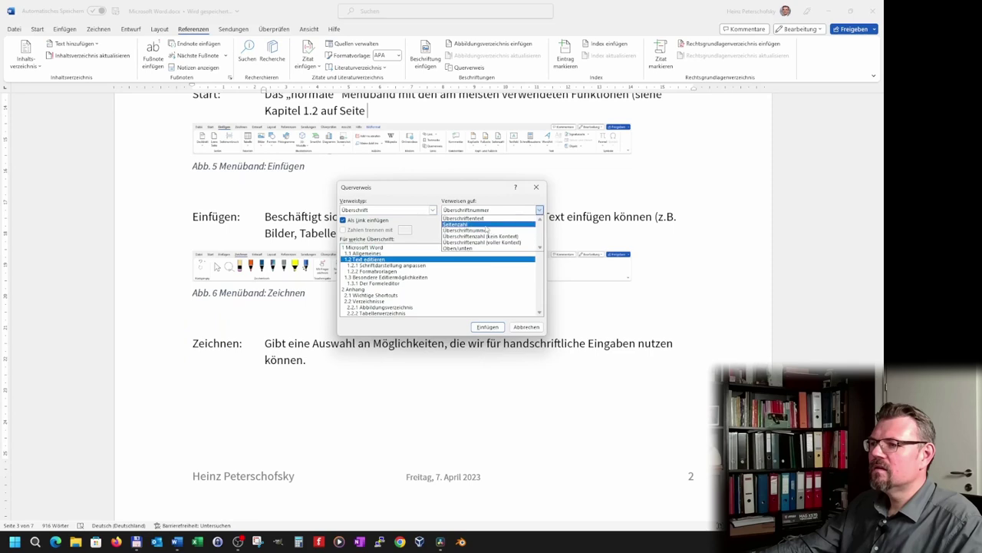
{"action": "left_click", "coordinate": [483, 233]}
{"action": "left_click", "coordinate": [486, 327]}
{"action": "left_click", "coordinate": [537, 327]}
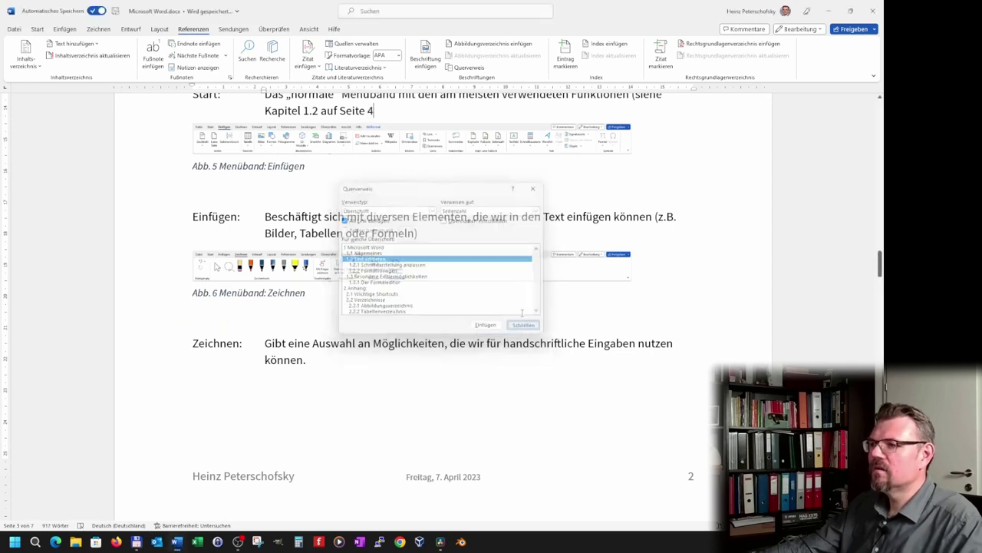
{"action": "type", "text": ")"}
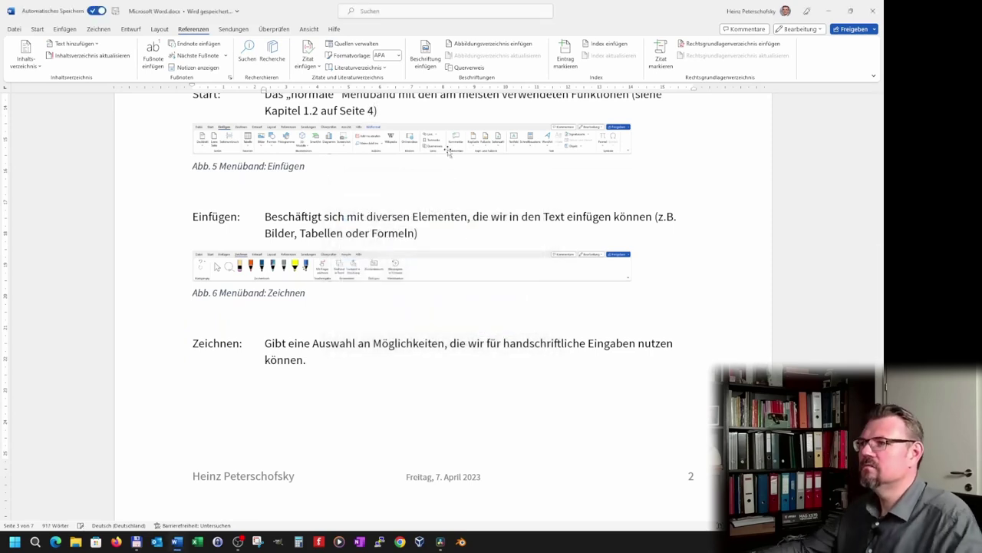
{"action": "scroll", "coordinate": [417, 169], "scroll_direction": "up", "scroll_amount": 3}
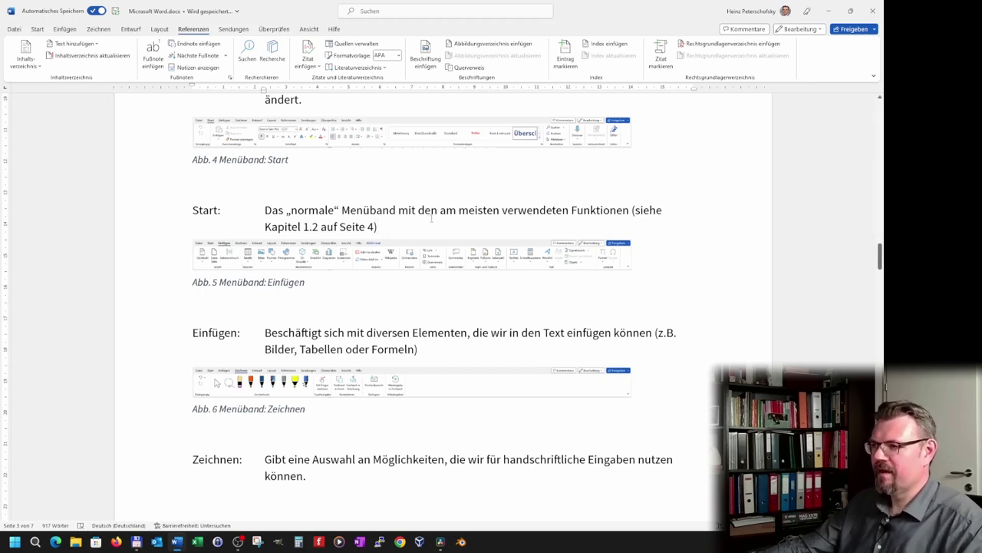
- Delete '(siehe Kapitel 1.2 auf Seite 4)' and drag the Abb. 5 picture back up
{"action": "left_click_drag", "start_coordinate": [582, 219], "coordinate": [634, 211]}
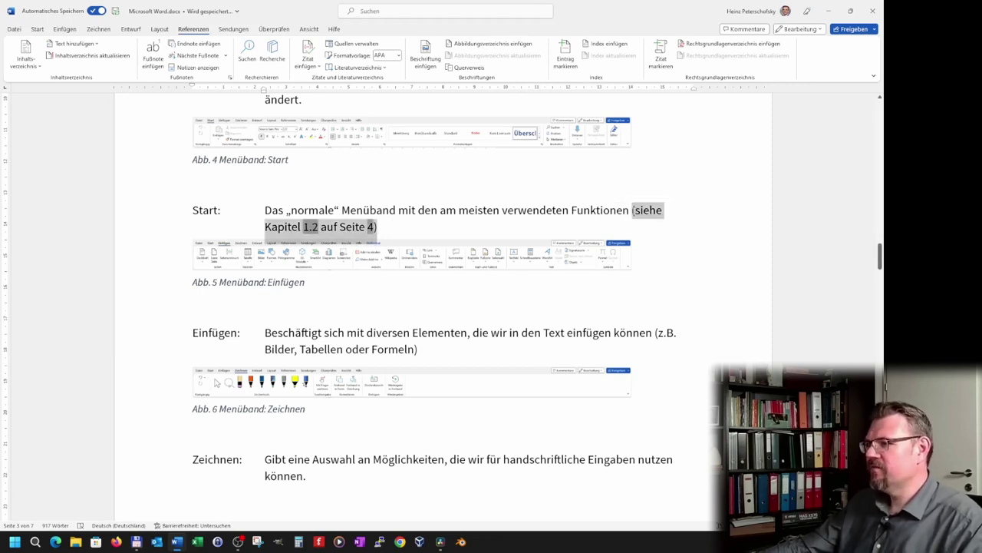
{"action": "key", "text": "Delete"}
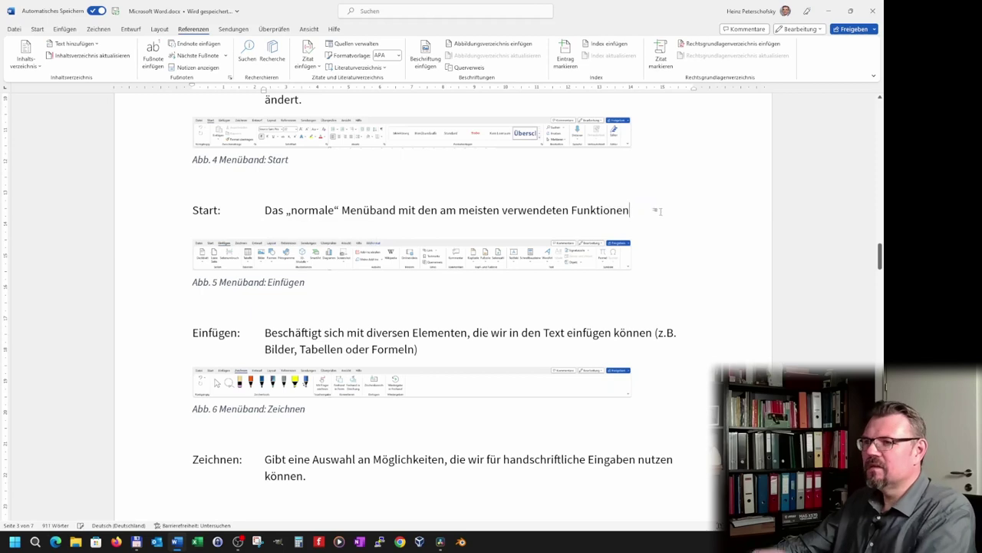
{"action": "left_click", "coordinate": [405, 251]}
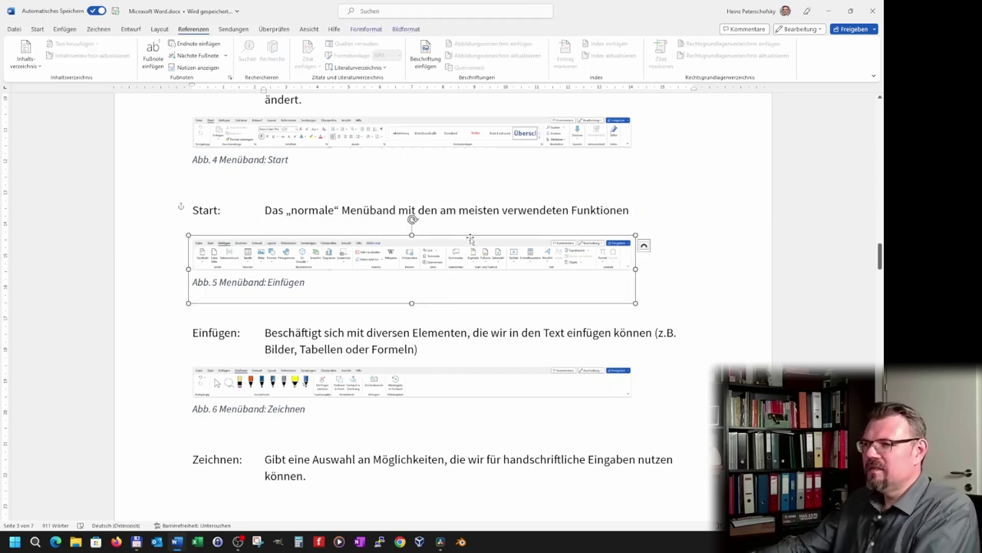
{"action": "left_click_drag", "start_coordinate": [472, 240], "coordinate": [447, 235]}
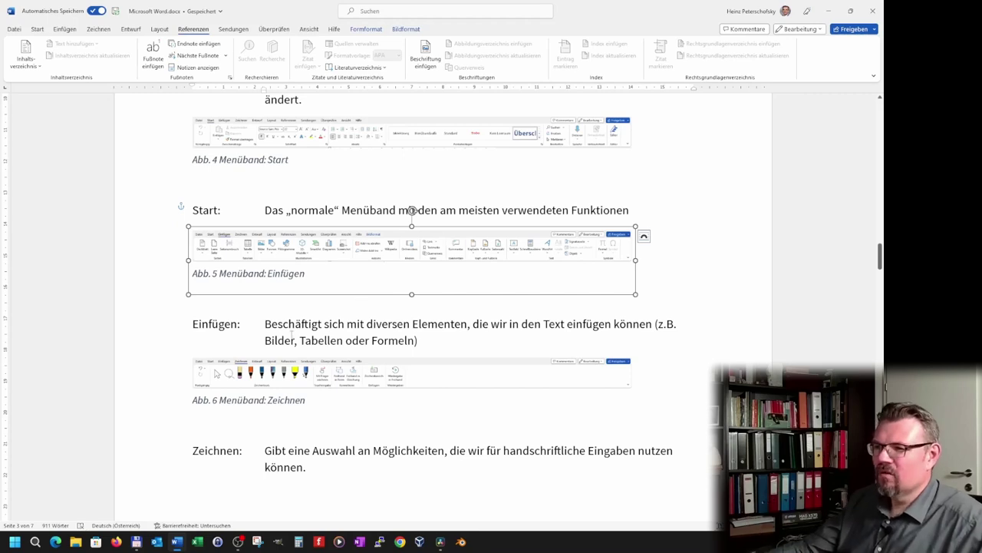
- Select the phrase 'Beschäftigt sich mit diversen Elementen' on the Einfügen line to bookmark it
{"action": "left_click", "coordinate": [265, 323]}
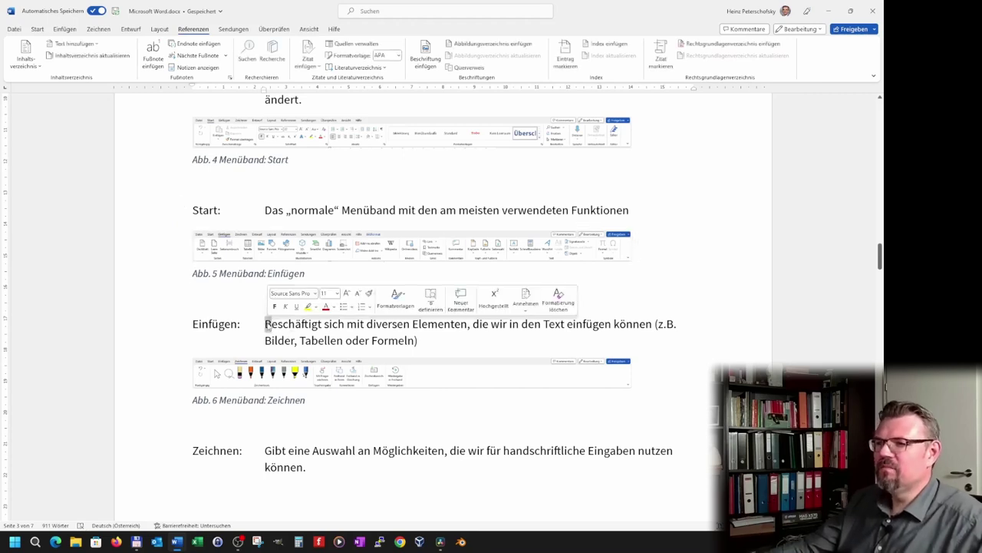
{"action": "left_click_drag", "start_coordinate": [265, 323], "coordinate": [466, 323]}
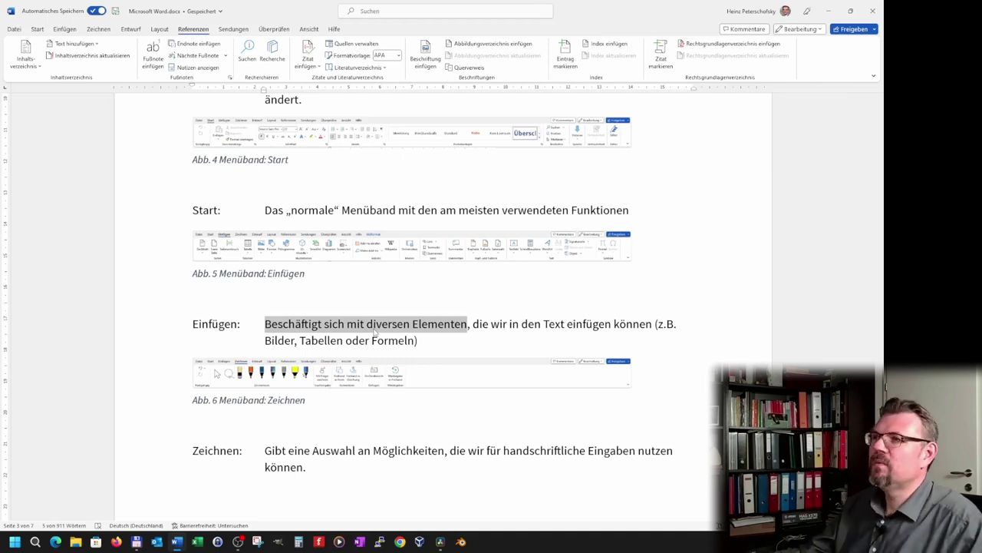
{"action": "left_click", "coordinate": [66, 29]}
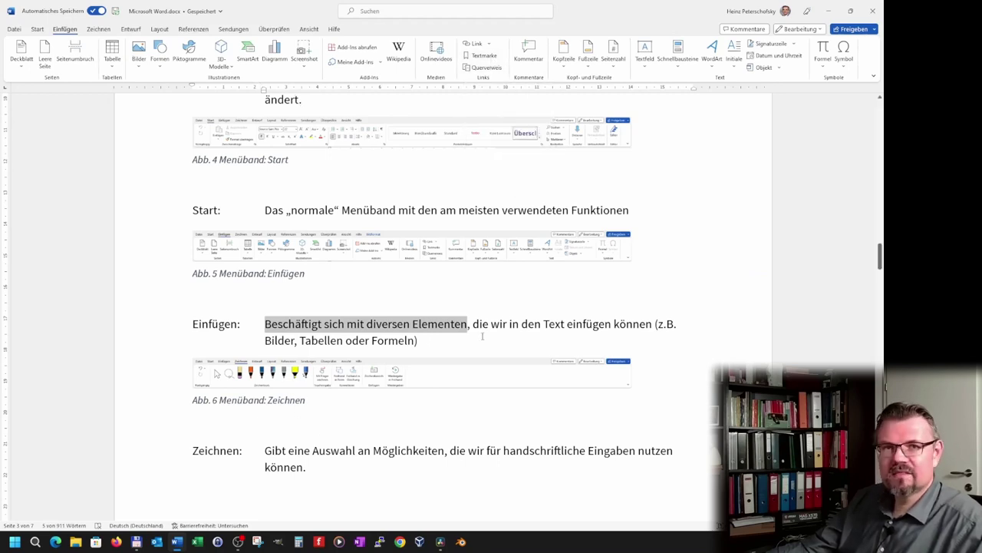
- Add a bookmark named 'MeinTextderkeinenSinnhat' to the selected phrase
{"action": "left_click", "coordinate": [483, 55]}
{"action": "type", "text": "MeinTextderkeinenSinnhat"}
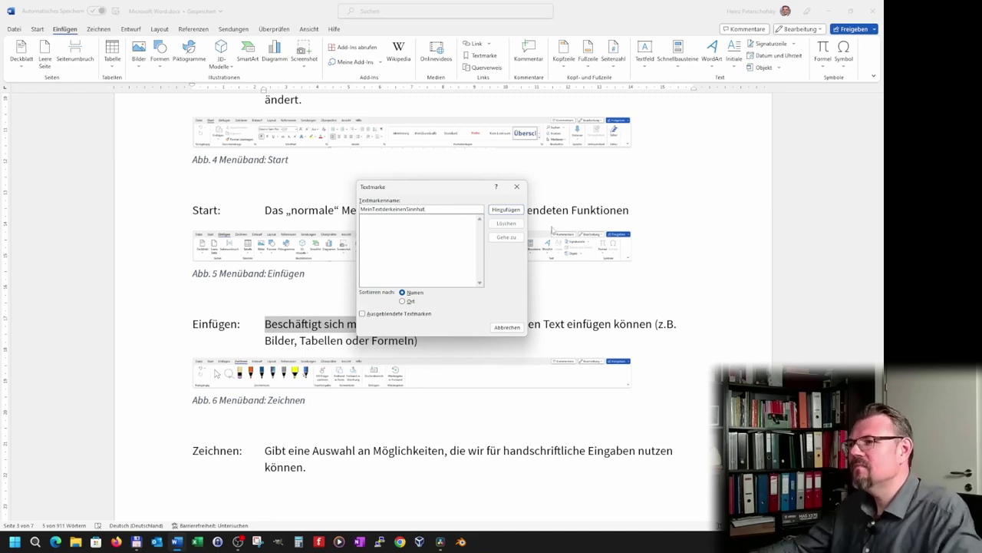
{"action": "left_click", "coordinate": [507, 210]}
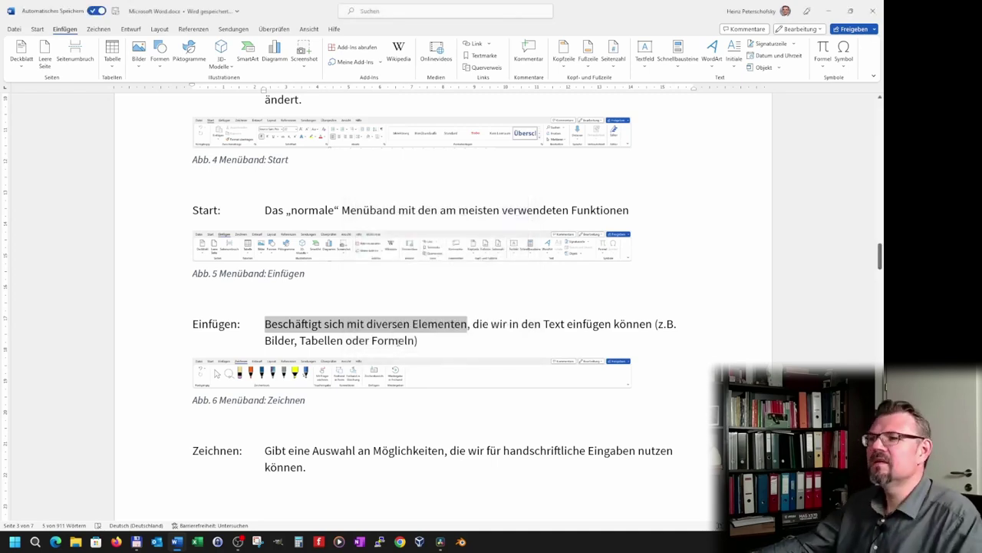
{"action": "left_click", "coordinate": [389, 340]}
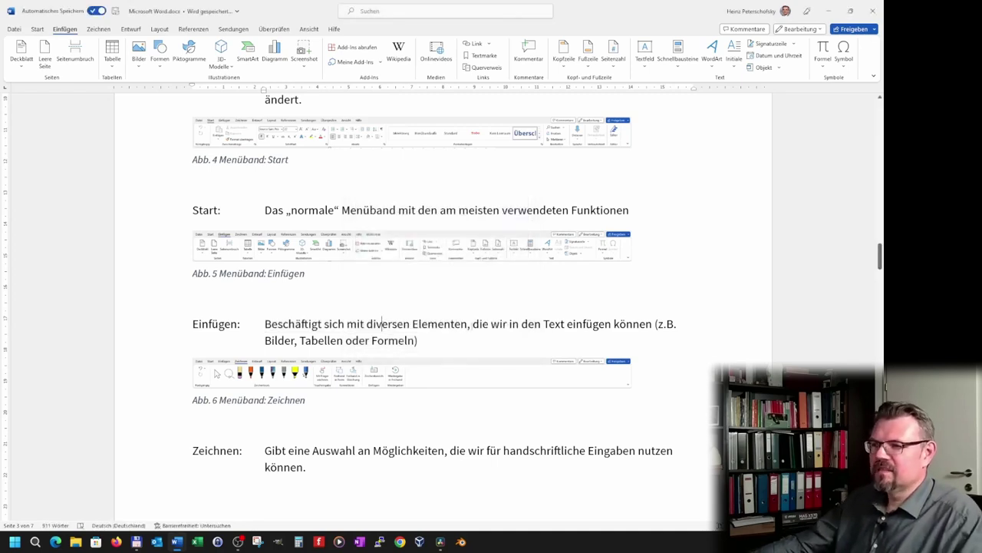
- Insert empty lines after the DIN A4-Blattes paragraph, above heading '1.2 Text editieren'
{"action": "scroll", "coordinate": [330, 384], "scroll_direction": "down", "scroll_amount": 3}
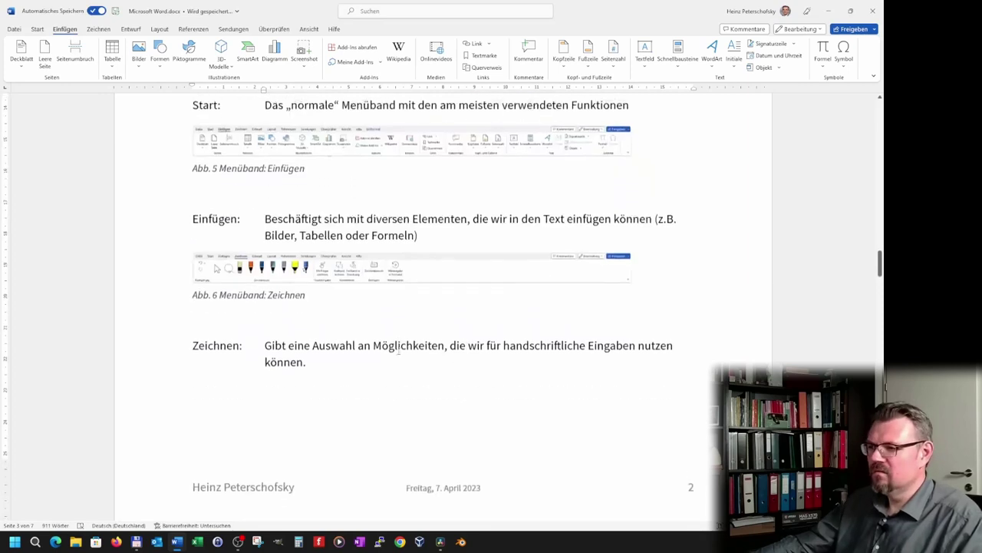
{"action": "scroll", "coordinate": [296, 414], "scroll_direction": "down", "scroll_amount": 3}
{"action": "scroll", "coordinate": [296, 411], "scroll_direction": "down", "scroll_amount": 8}
{"action": "scroll", "coordinate": [307, 414], "scroll_direction": "down", "scroll_amount": 3}
{"action": "scroll", "coordinate": [315, 416], "scroll_direction": "down", "scroll_amount": 5}
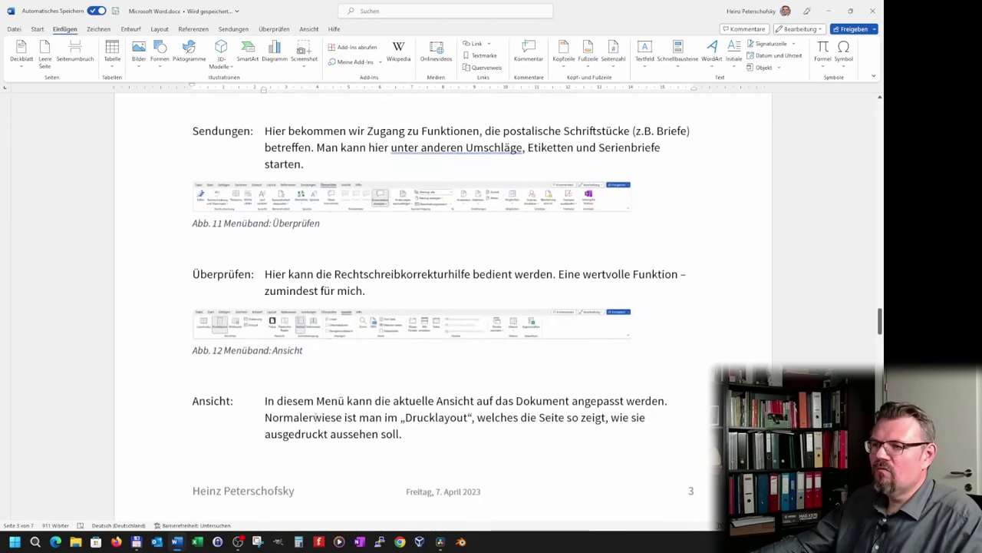
{"action": "scroll", "coordinate": [315, 416], "scroll_direction": "down", "scroll_amount": 3}
{"action": "scroll", "coordinate": [314, 415], "scroll_direction": "down", "scroll_amount": 5}
{"action": "scroll", "coordinate": [314, 417], "scroll_direction": "down", "scroll_amount": 6}
{"action": "scroll", "coordinate": [315, 417], "scroll_direction": "up", "scroll_amount": 1}
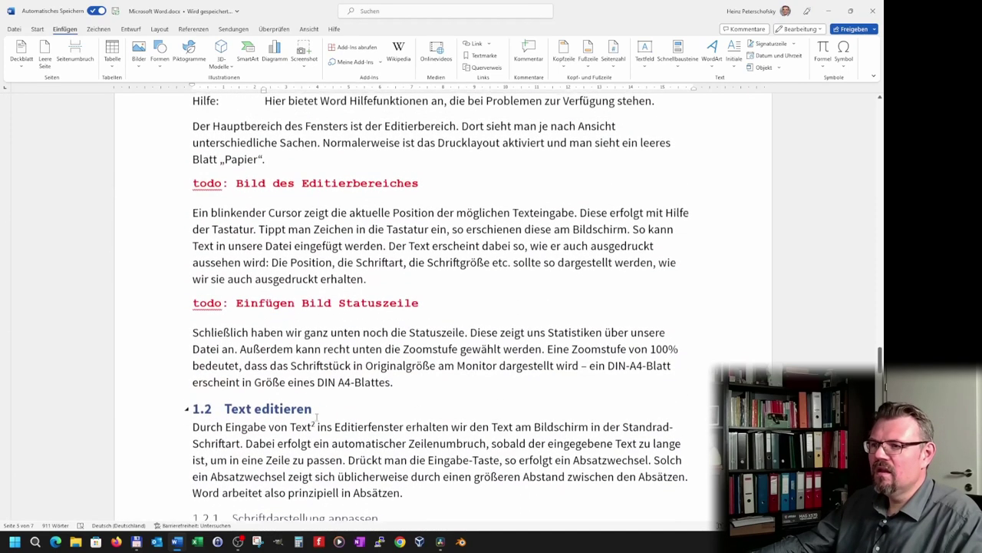
{"action": "left_click", "coordinate": [422, 394]}
{"action": "key", "text": "Return"}
{"action": "key", "text": "Return"}
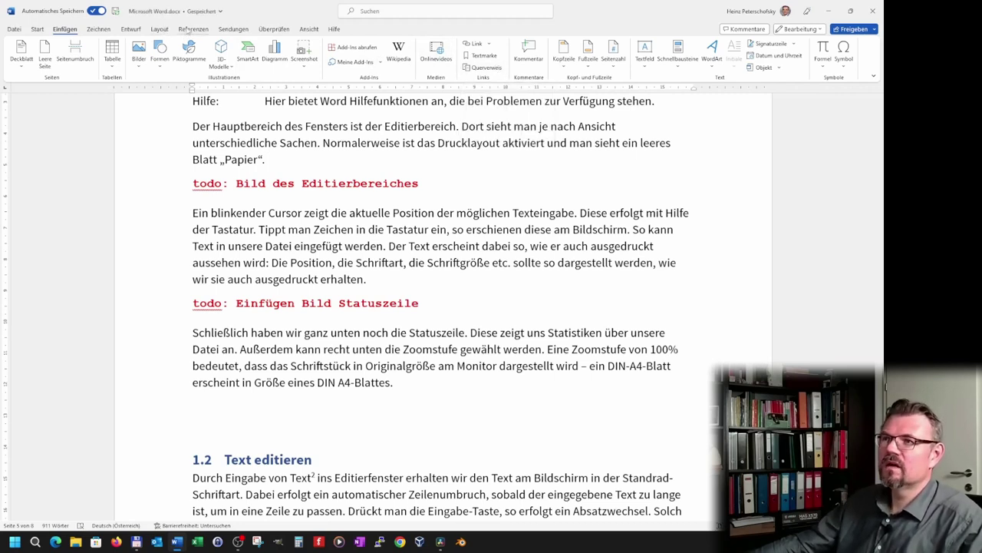
- Insert a Querverweis of type Textmarke showing the bookmark's Textmarkeninhalt above section 1.2
{"action": "left_click", "coordinate": [184, 29]}
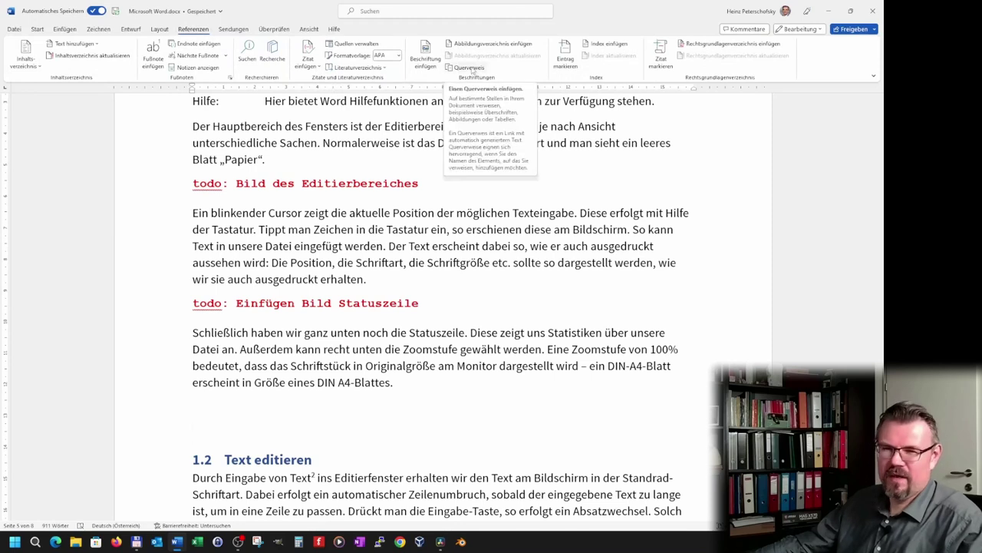
{"action": "left_click", "coordinate": [471, 68]}
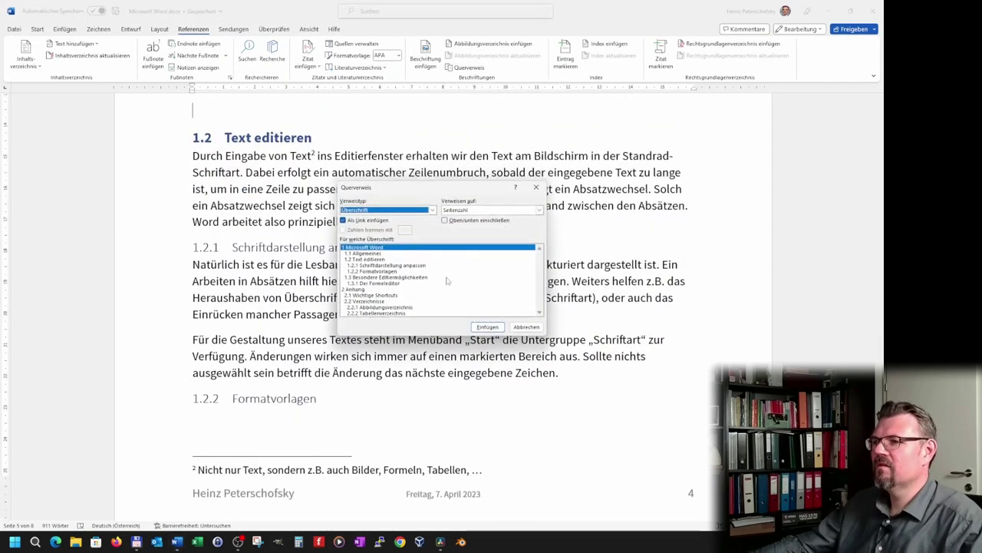
{"action": "left_click", "coordinate": [432, 209]}
{"action": "left_click", "coordinate": [353, 224]}
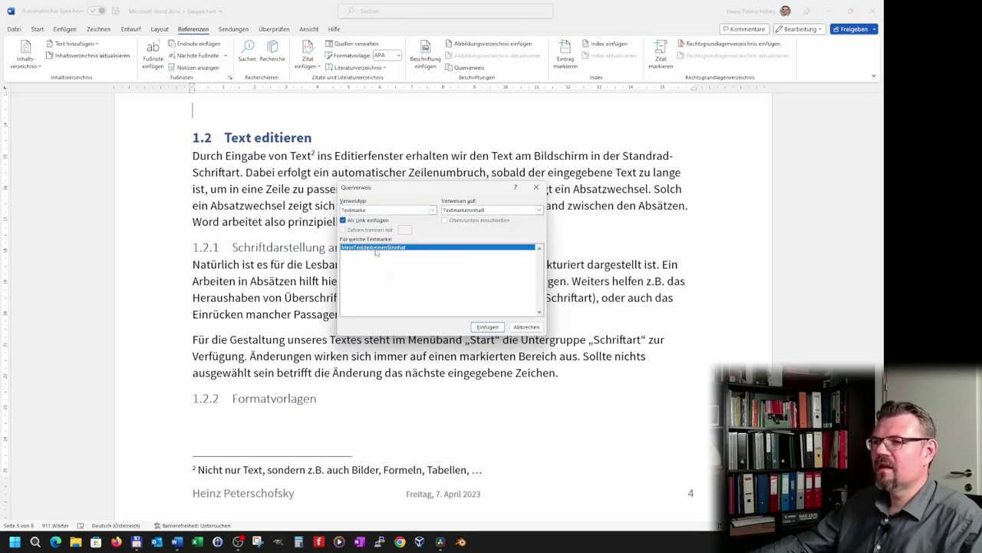
{"action": "left_click", "coordinate": [540, 211]}
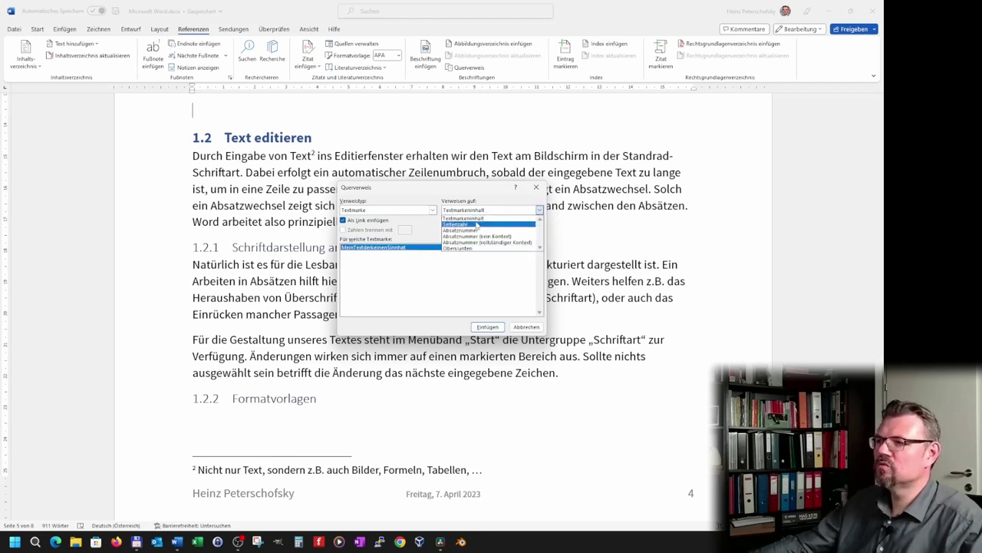
{"action": "left_click", "coordinate": [468, 218]}
{"action": "left_click", "coordinate": [488, 328]}
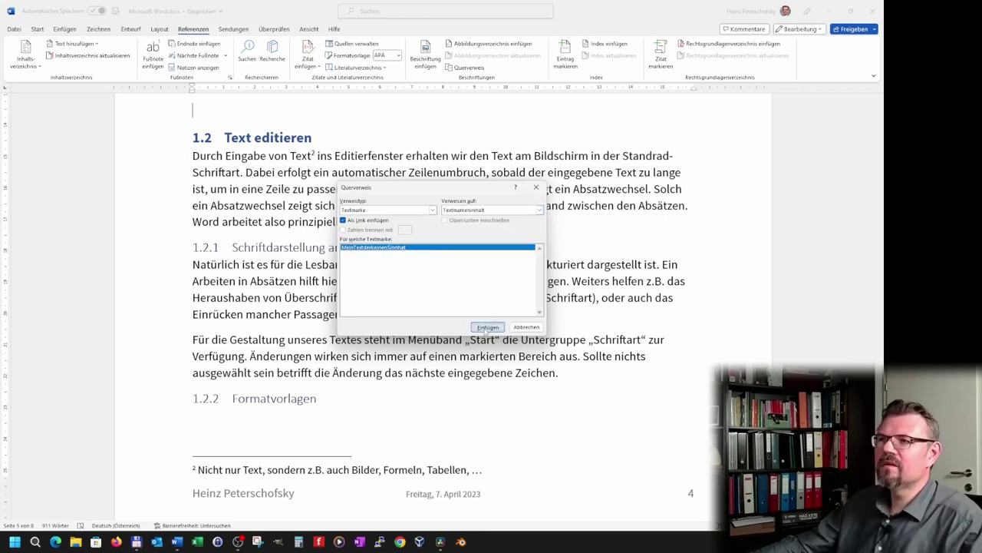
- Close the cross-reference dialog and insert 'auch' after 'sich' in the bookmarked Einfügen phrase
{"action": "left_click", "coordinate": [527, 327]}
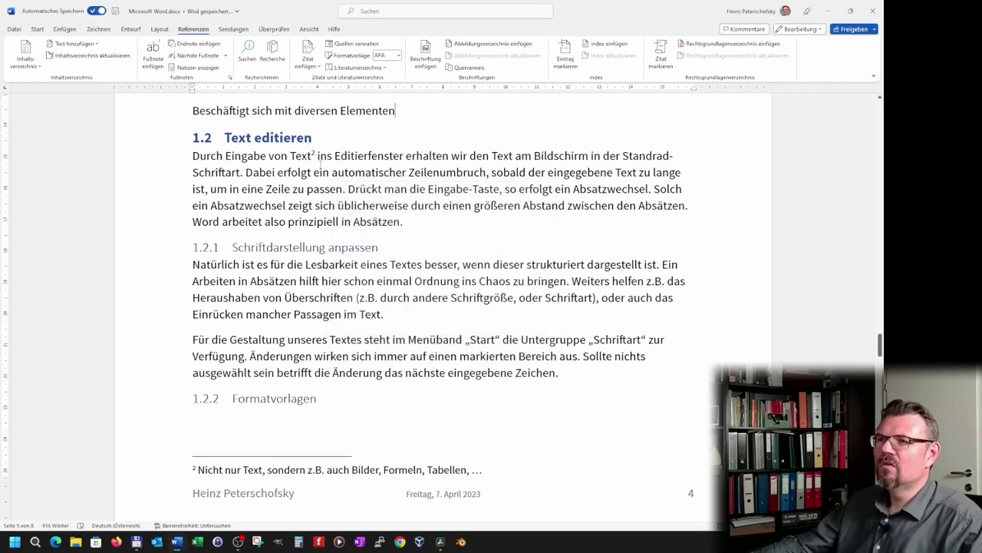
{"action": "scroll", "coordinate": [371, 359], "scroll_direction": "up", "scroll_amount": 3}
{"action": "scroll", "coordinate": [370, 359], "scroll_direction": "up", "scroll_amount": 2}
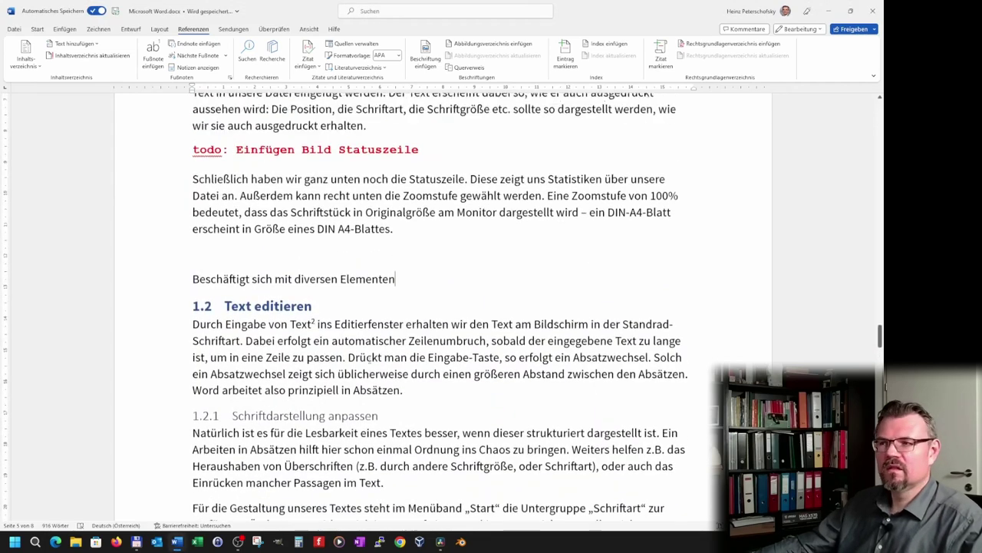
{"action": "scroll", "coordinate": [369, 359], "scroll_direction": "up", "scroll_amount": 5}
{"action": "scroll", "coordinate": [369, 360], "scroll_direction": "up", "scroll_amount": 4}
{"action": "scroll", "coordinate": [370, 360], "scroll_direction": "up", "scroll_amount": 3}
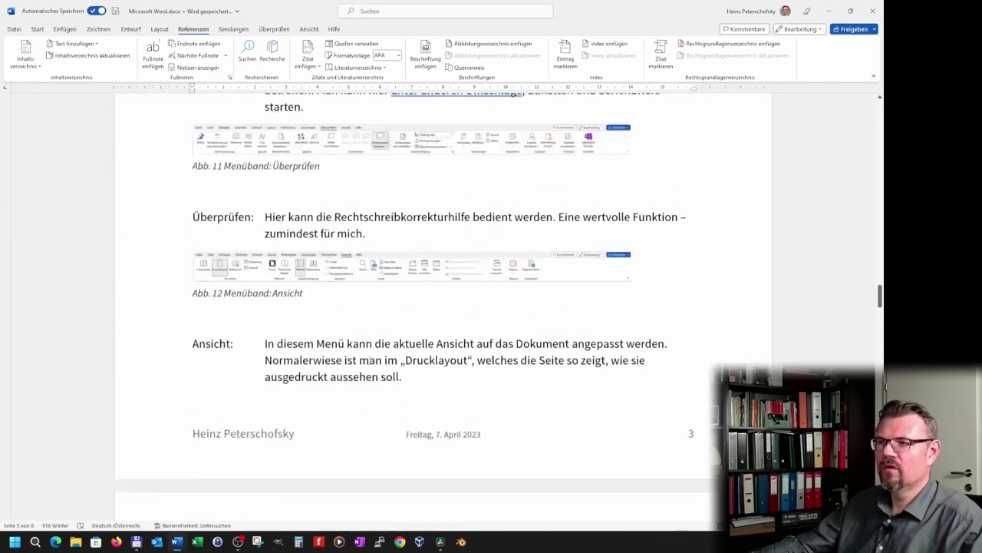
{"action": "scroll", "coordinate": [370, 360], "scroll_direction": "up", "scroll_amount": 2}
{"action": "scroll", "coordinate": [369, 360], "scroll_direction": "up", "scroll_amount": 2}
{"action": "scroll", "coordinate": [369, 360], "scroll_direction": "up", "scroll_amount": 2}
{"action": "scroll", "coordinate": [369, 360], "scroll_direction": "up", "scroll_amount": 3}
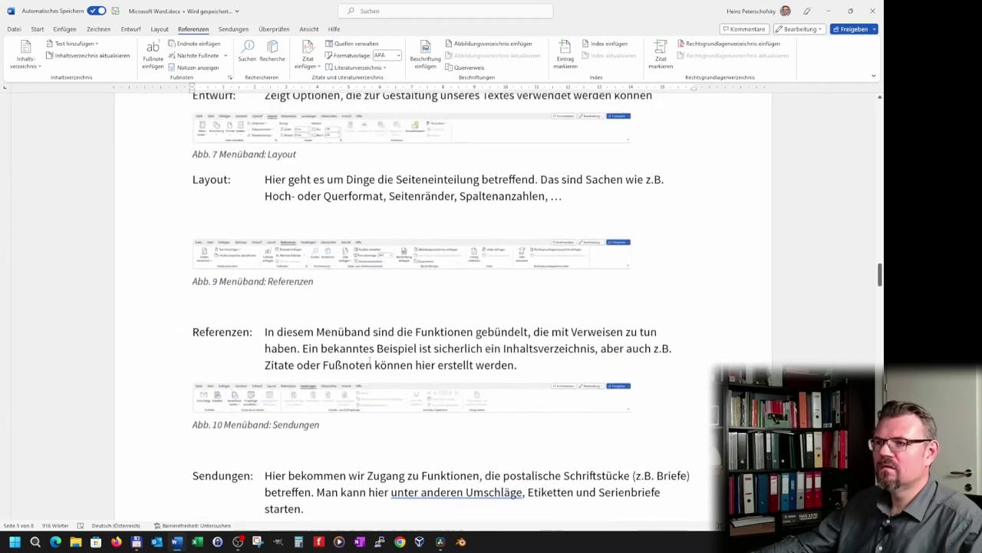
{"action": "scroll", "coordinate": [370, 361], "scroll_direction": "up", "scroll_amount": 2}
{"action": "scroll", "coordinate": [369, 361], "scroll_direction": "up", "scroll_amount": 4}
{"action": "scroll", "coordinate": [369, 361], "scroll_direction": "up", "scroll_amount": 2}
{"action": "scroll", "coordinate": [370, 361], "scroll_direction": "up", "scroll_amount": 4}
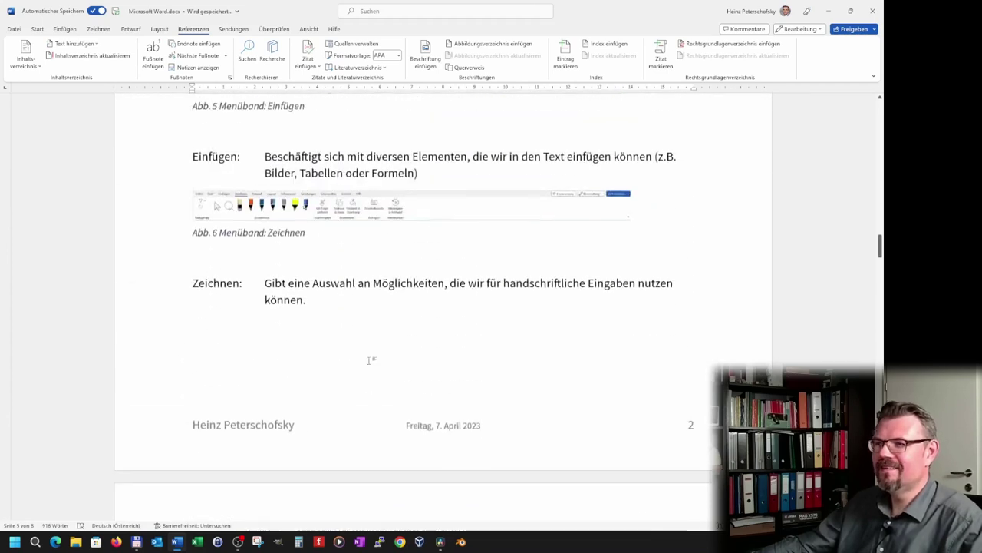
{"action": "scroll", "coordinate": [369, 361], "scroll_direction": "up", "scroll_amount": 2}
{"action": "left_click", "coordinate": [343, 235]}
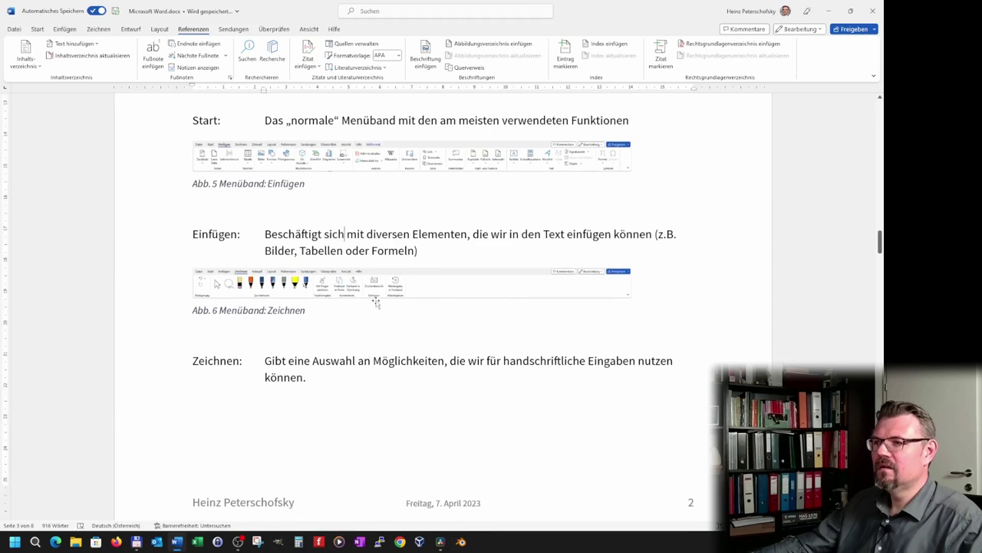
{"action": "type", "text": "auch"}
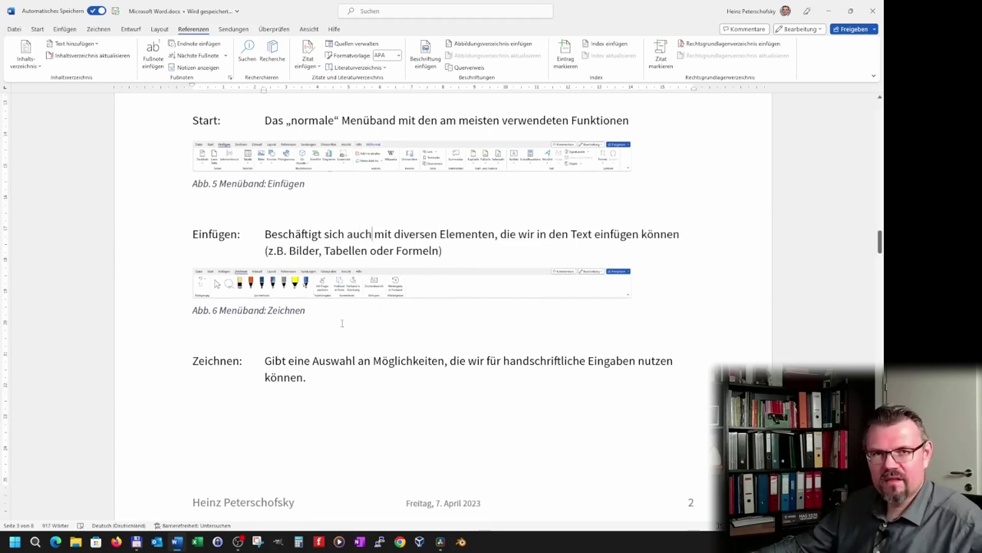
{"action": "scroll", "coordinate": [343, 321], "scroll_direction": "down", "scroll_amount": 4}
{"action": "scroll", "coordinate": [342, 338], "scroll_direction": "down", "scroll_amount": 8}
{"action": "scroll", "coordinate": [335, 377], "scroll_direction": "down", "scroll_amount": 4}
{"action": "scroll", "coordinate": [335, 377], "scroll_direction": "down", "scroll_amount": 8}
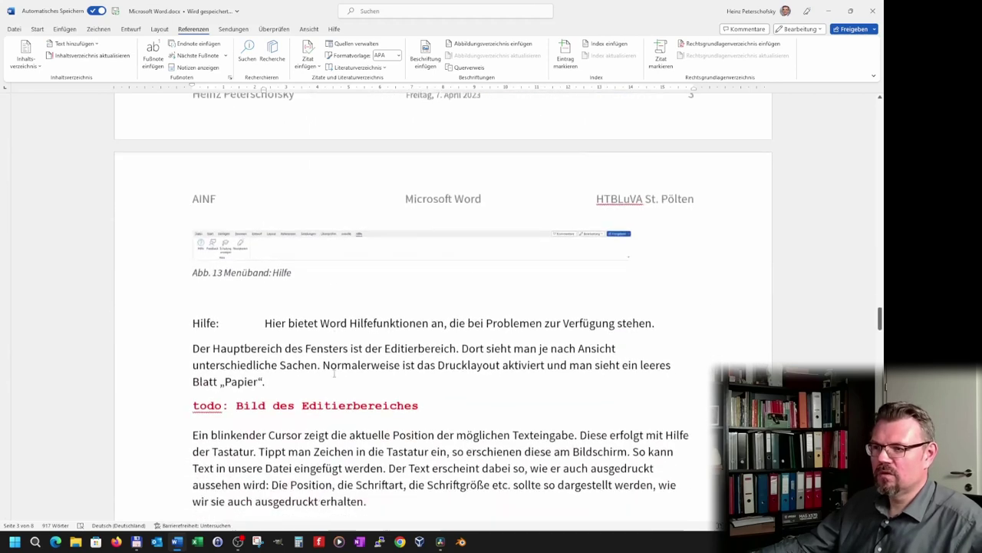
{"action": "scroll", "coordinate": [335, 376], "scroll_direction": "down", "scroll_amount": 3}
{"action": "scroll", "coordinate": [335, 374], "scroll_direction": "down", "scroll_amount": 2}
{"action": "scroll", "coordinate": [333, 373], "scroll_direction": "down", "scroll_amount": 3}
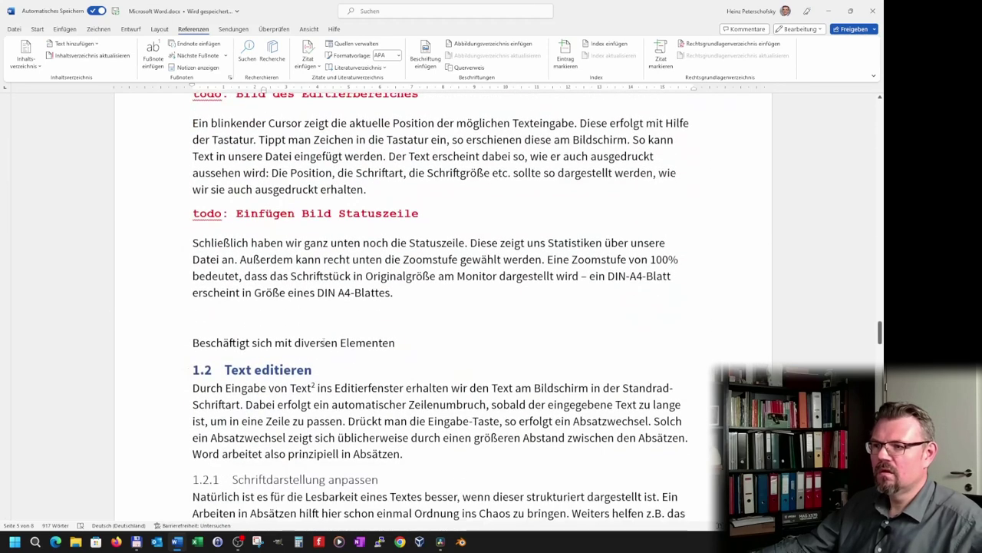
- Update the cross-reference field above 1.2 with Felder aktualisieren so it includes 'auch'
{"action": "triple_click", "coordinate": [324, 342]}
{"action": "right_click", "coordinate": [315, 345]}
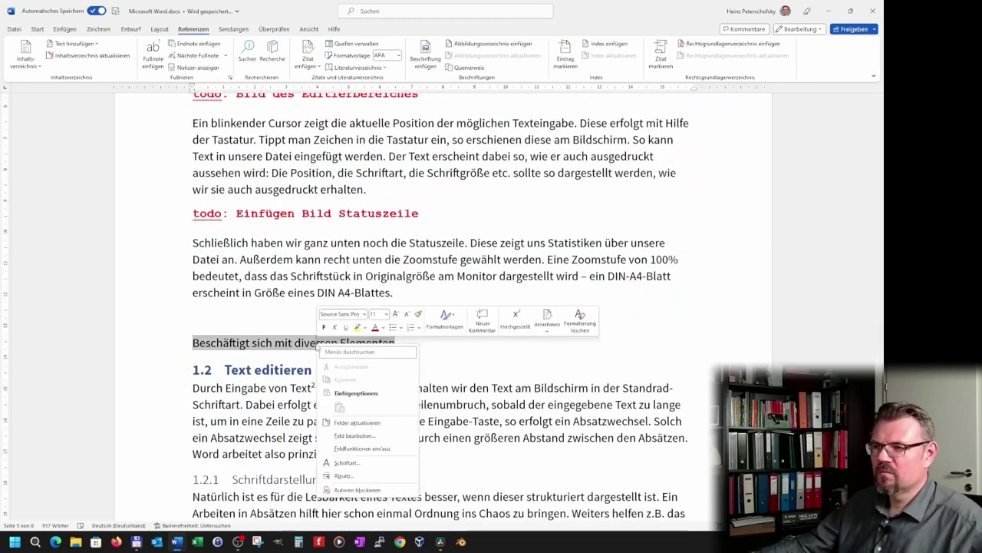
{"action": "left_click", "coordinate": [367, 421]}
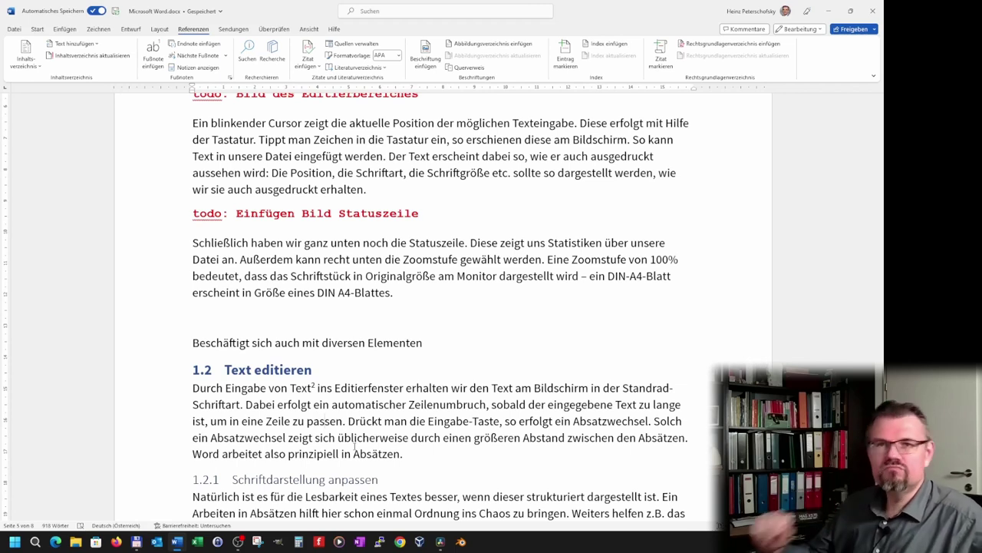
{"action": "scroll", "coordinate": [425, 324], "scroll_direction": "up", "scroll_amount": 5}
- Delete 'Beschäftigt sich auch mit diversen Elementen' and its trailing comma from the Einfügen entry
{"action": "scroll", "coordinate": [424, 324], "scroll_direction": "up", "scroll_amount": 10}
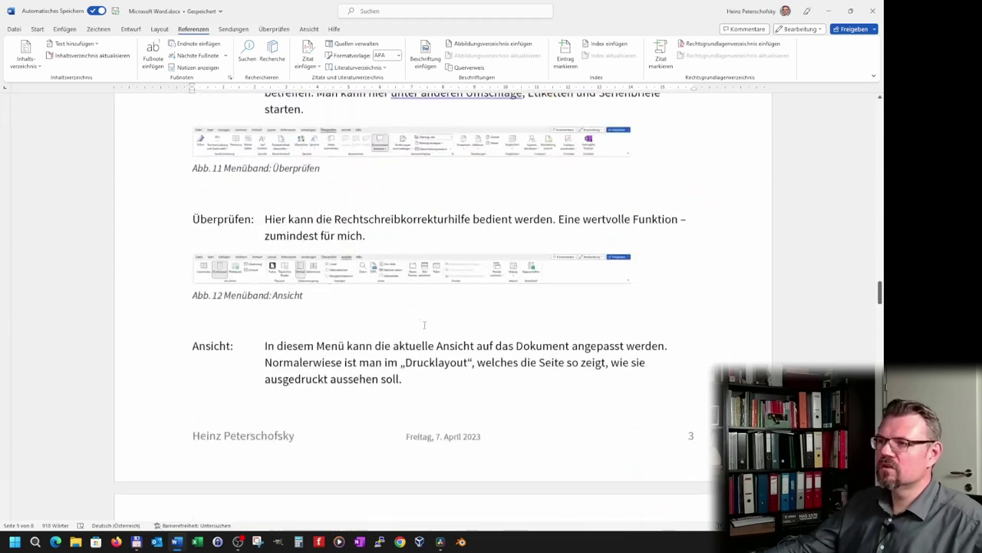
{"action": "scroll", "coordinate": [425, 324], "scroll_direction": "up", "scroll_amount": 9}
{"action": "scroll", "coordinate": [425, 324], "scroll_direction": "up", "scroll_amount": 7}
{"action": "scroll", "coordinate": [423, 326], "scroll_direction": "up", "scroll_amount": 8}
{"action": "scroll", "coordinate": [423, 326], "scroll_direction": "up", "scroll_amount": 5}
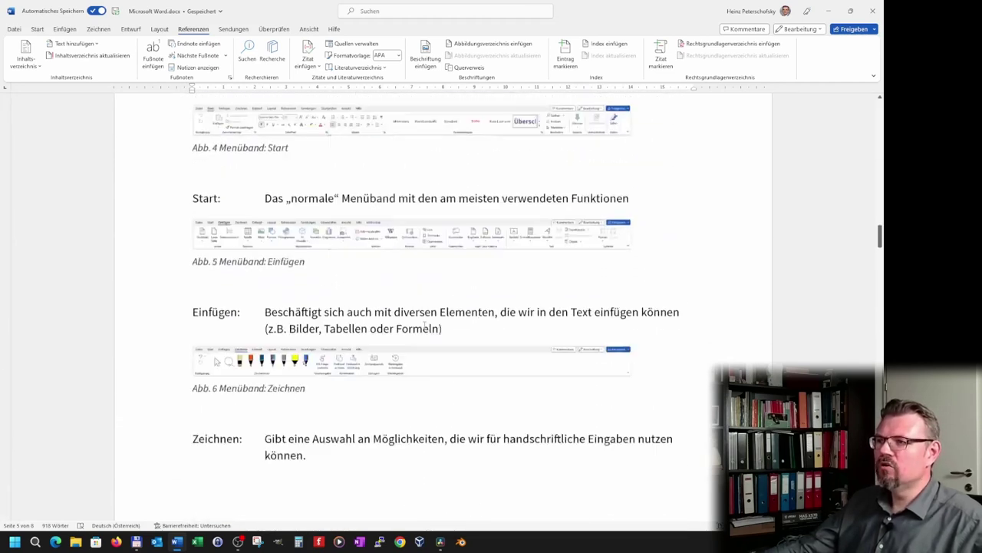
{"action": "scroll", "coordinate": [424, 324], "scroll_direction": "up", "scroll_amount": 1}
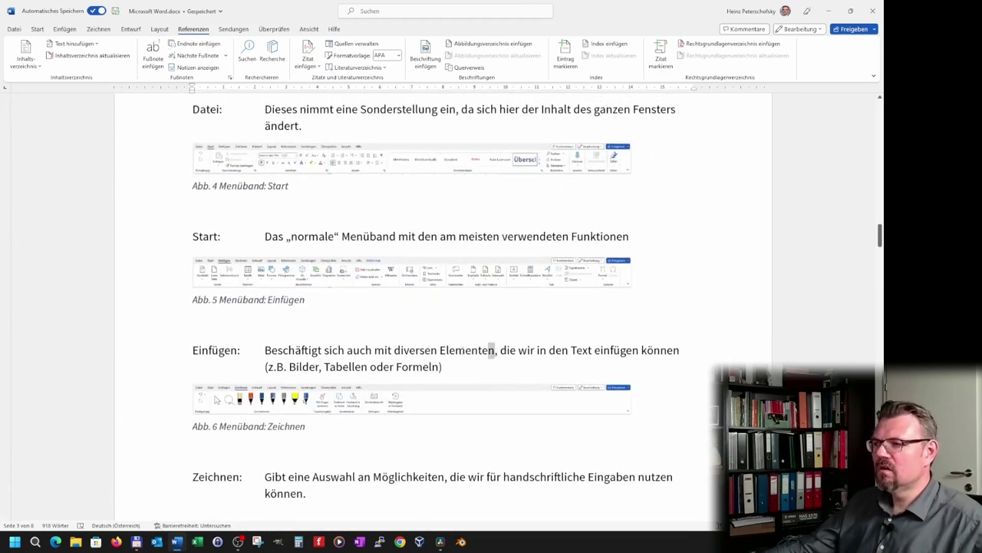
{"action": "left_click_drag", "start_coordinate": [495, 350], "coordinate": [265, 350]}
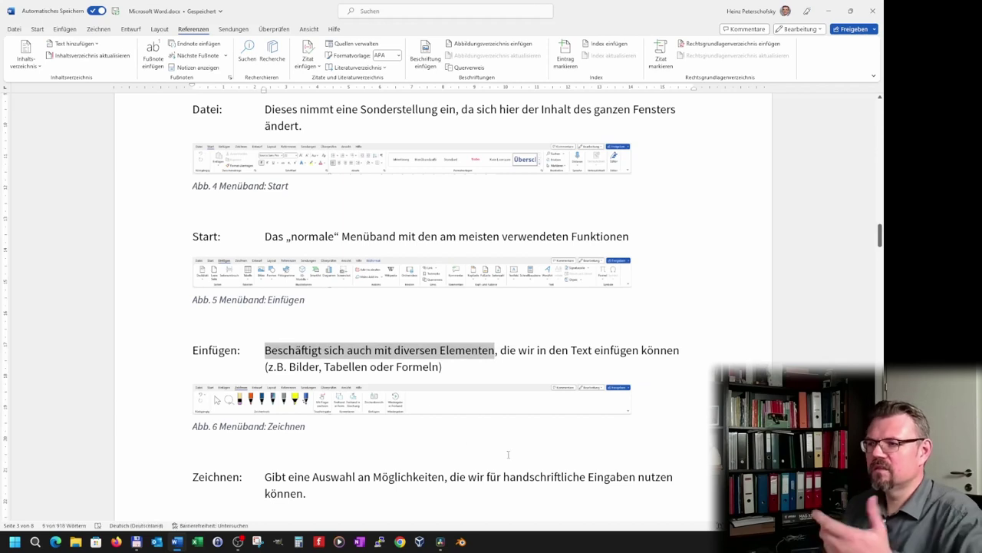
{"action": "key", "text": "Delete"}
{"action": "key", "text": "Delete"}
{"action": "key", "text": "Delete"}
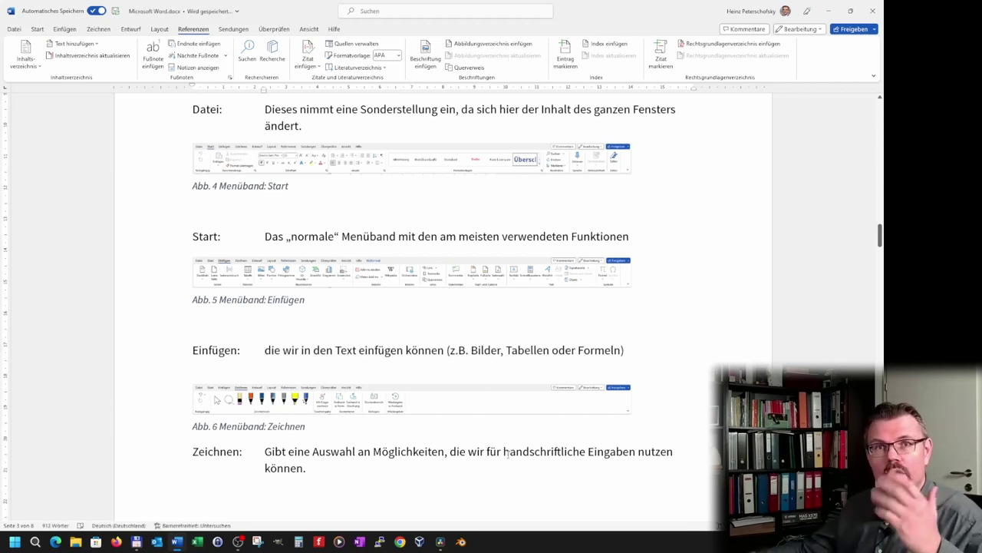
{"action": "scroll", "coordinate": [494, 428], "scroll_direction": "down", "scroll_amount": 2}
{"action": "scroll", "coordinate": [475, 422], "scroll_direction": "down", "scroll_amount": 5}
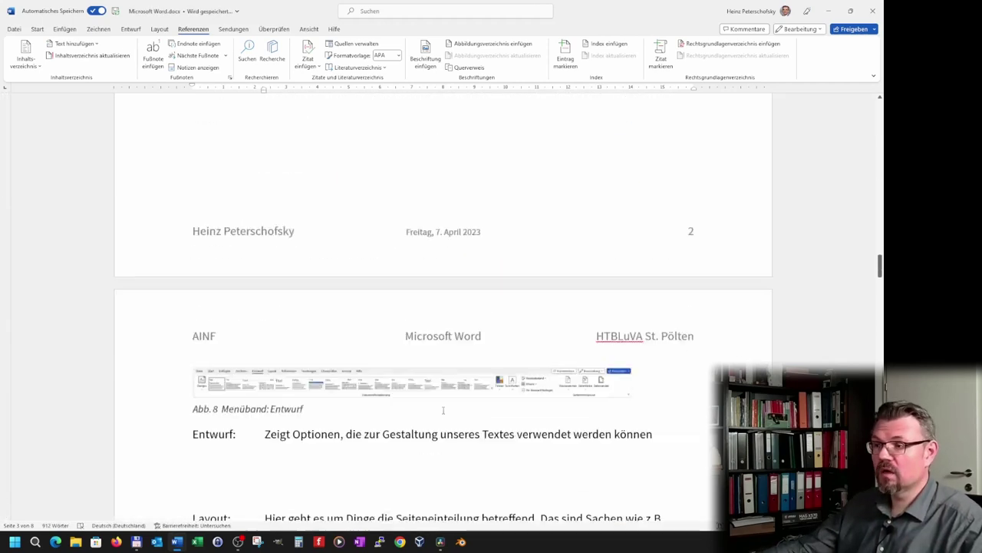
{"action": "scroll", "coordinate": [452, 418], "scroll_direction": "down", "scroll_amount": 5}
{"action": "scroll", "coordinate": [431, 413], "scroll_direction": "down", "scroll_amount": 5}
{"action": "scroll", "coordinate": [419, 410], "scroll_direction": "down", "scroll_amount": 5}
{"action": "scroll", "coordinate": [407, 407], "scroll_direction": "down", "scroll_amount": 5}
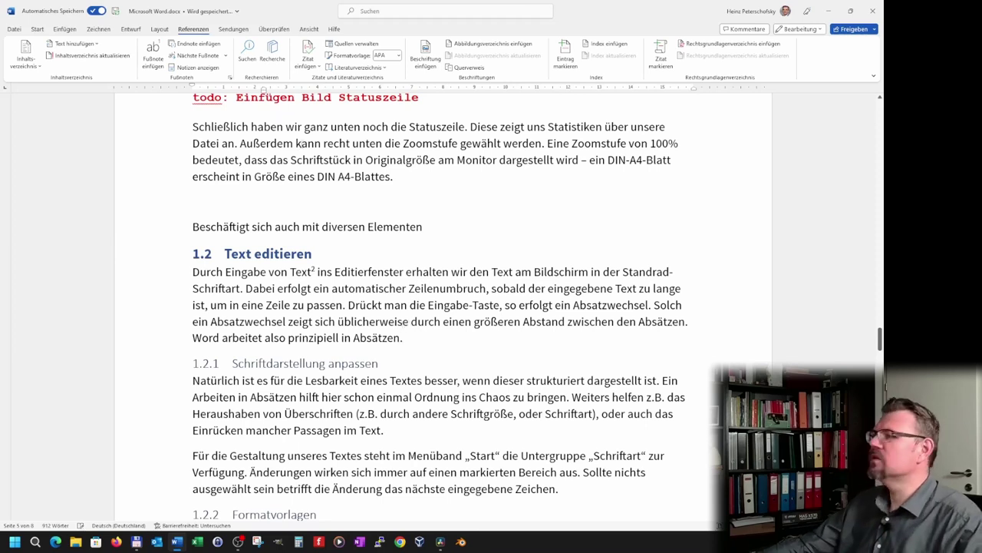
- Show the Drucken preview of the 8-page document with Microsoft Print to PDF selected
{"action": "left_click", "coordinate": [14, 29]}
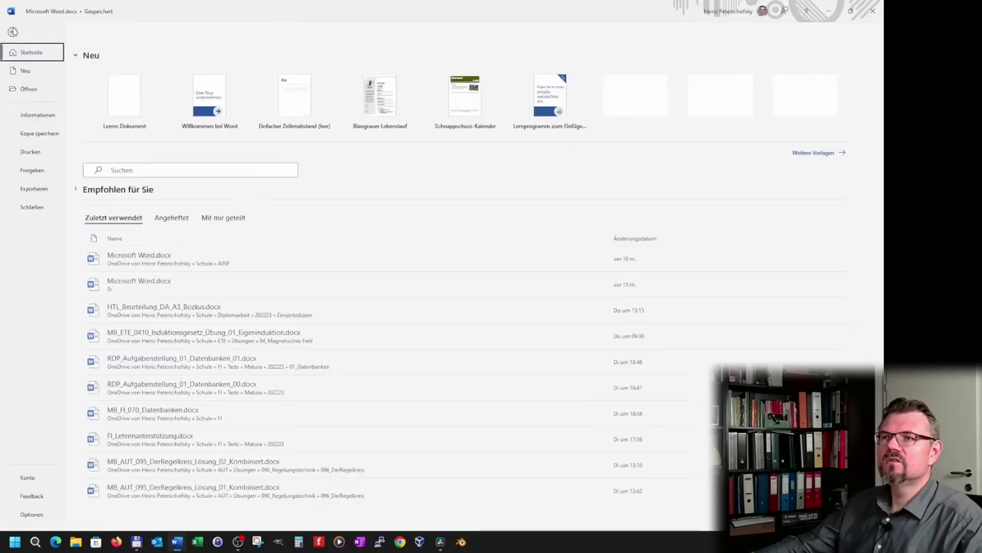
{"action": "left_click", "coordinate": [31, 152]}
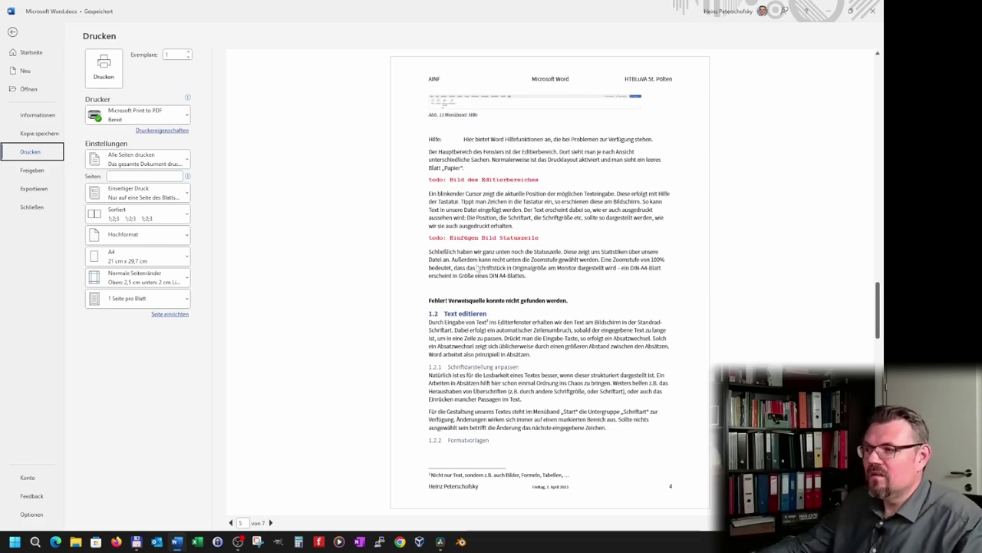
{"action": "scroll", "coordinate": [460, 305], "scroll_direction": "up", "scroll_amount": 1}
{"action": "scroll", "coordinate": [489, 310], "scroll_direction": "up", "scroll_amount": 2}
{"action": "scroll", "coordinate": [490, 309], "scroll_direction": "down", "scroll_amount": 1}
{"action": "scroll", "coordinate": [489, 309], "scroll_direction": "up", "scroll_amount": 1}
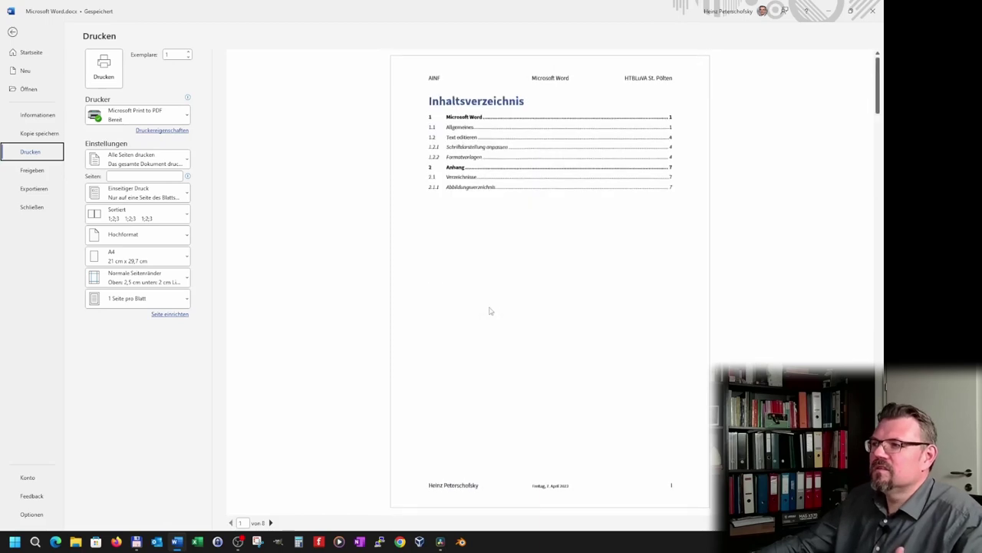
- Print to PDF as Microsoft Word.pdf, confirming the overwrite of the existing file
{"action": "left_click", "coordinate": [103, 68]}
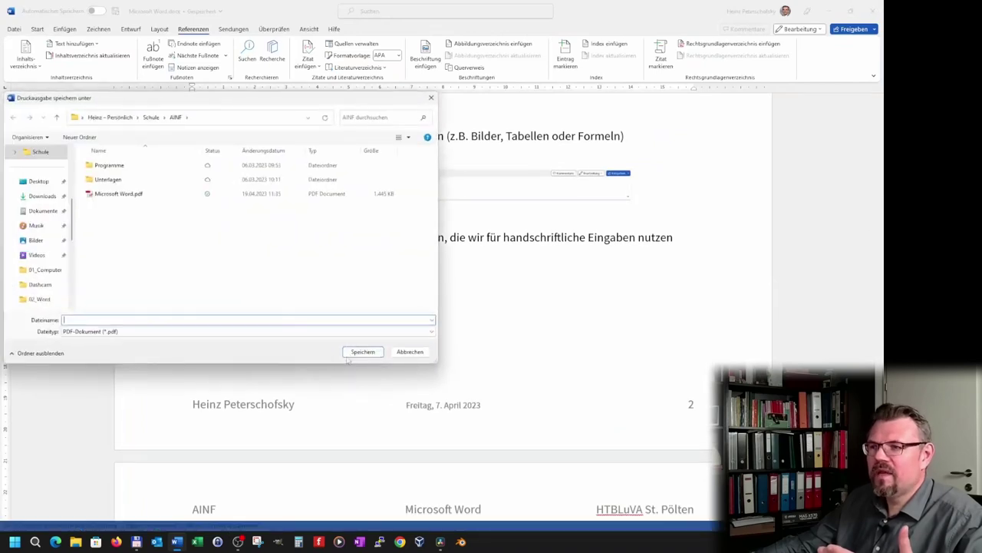
{"action": "left_click", "coordinate": [119, 197]}
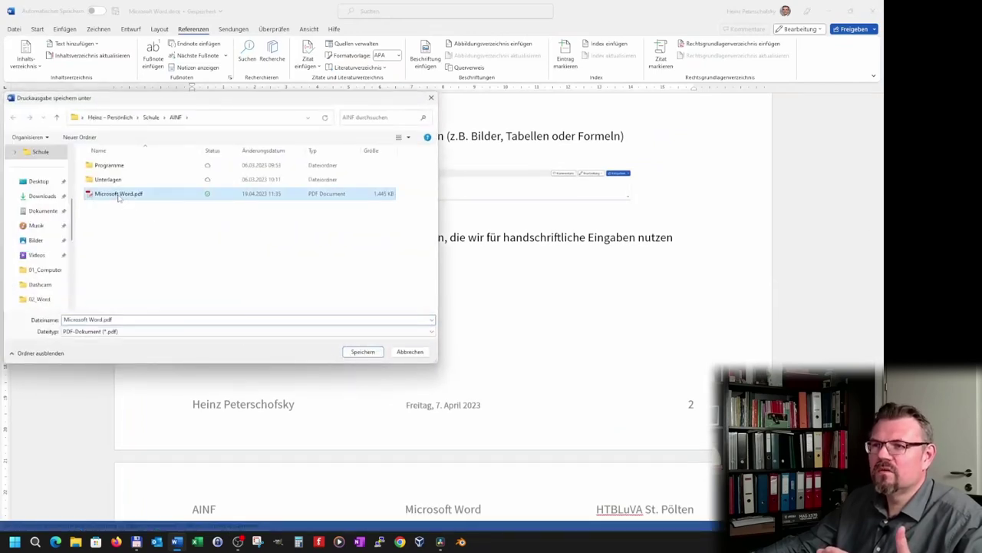
{"action": "left_click", "coordinate": [365, 356]}
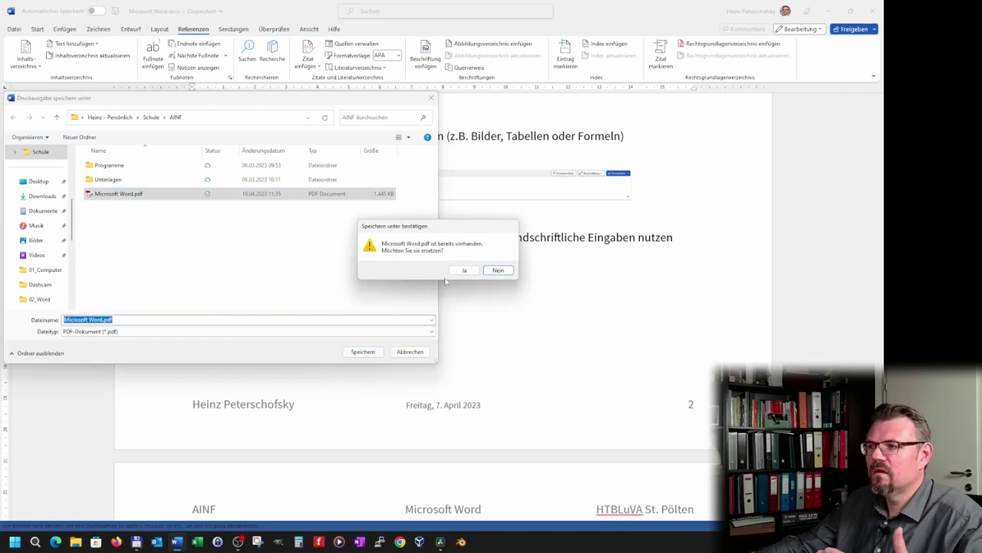
{"action": "left_click", "coordinate": [463, 270]}
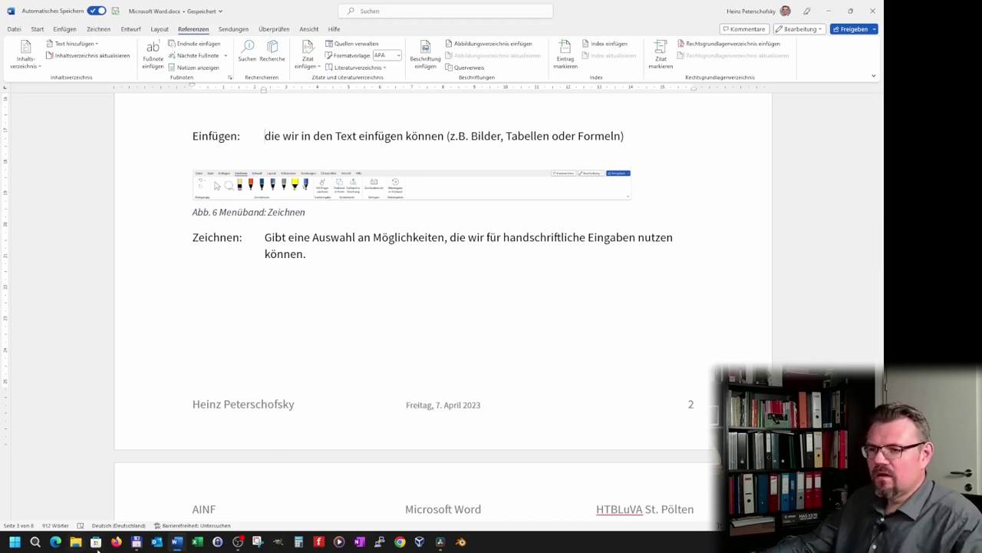
- Browse to Schule > AINF in File Explorer and open Microsoft Word.pdf
{"action": "key", "text": "super+e"}
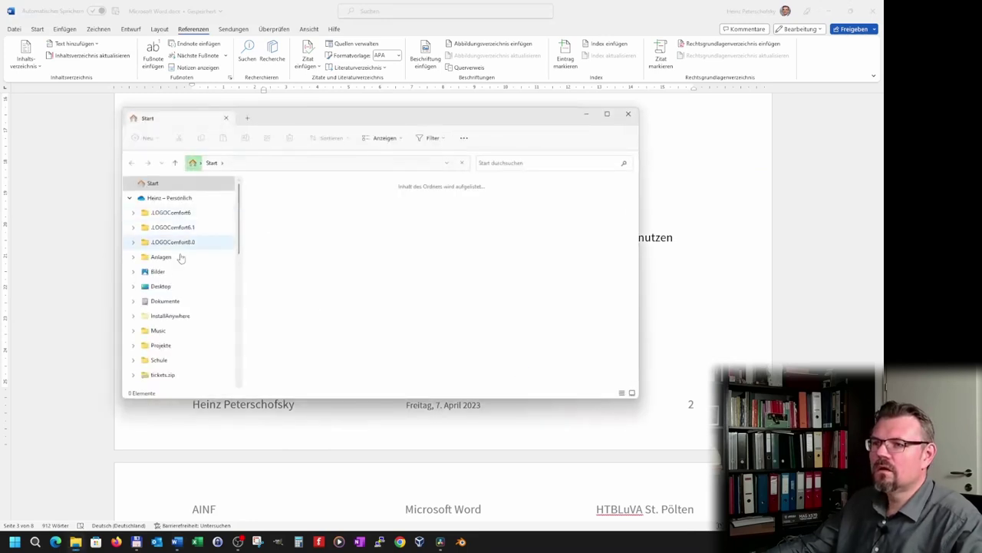
{"action": "left_click", "coordinate": [155, 360]}
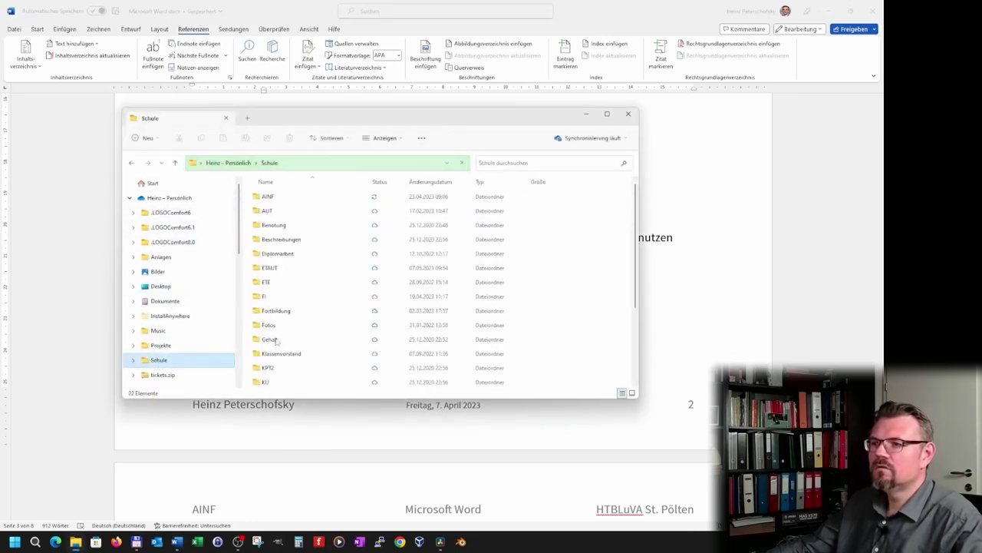
{"action": "double_click", "coordinate": [278, 196]}
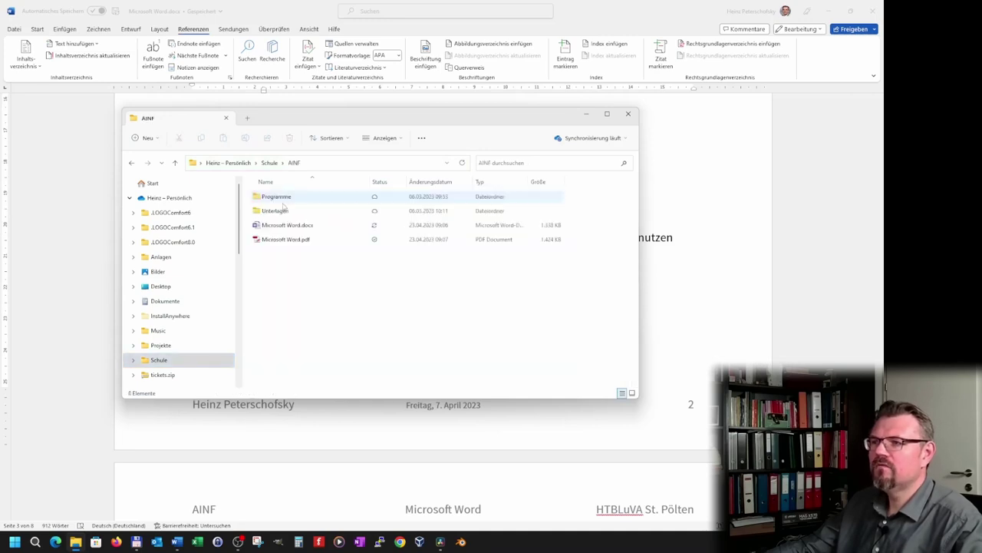
{"action": "left_click", "coordinate": [289, 241]}
{"action": "double_click", "coordinate": [289, 242]}
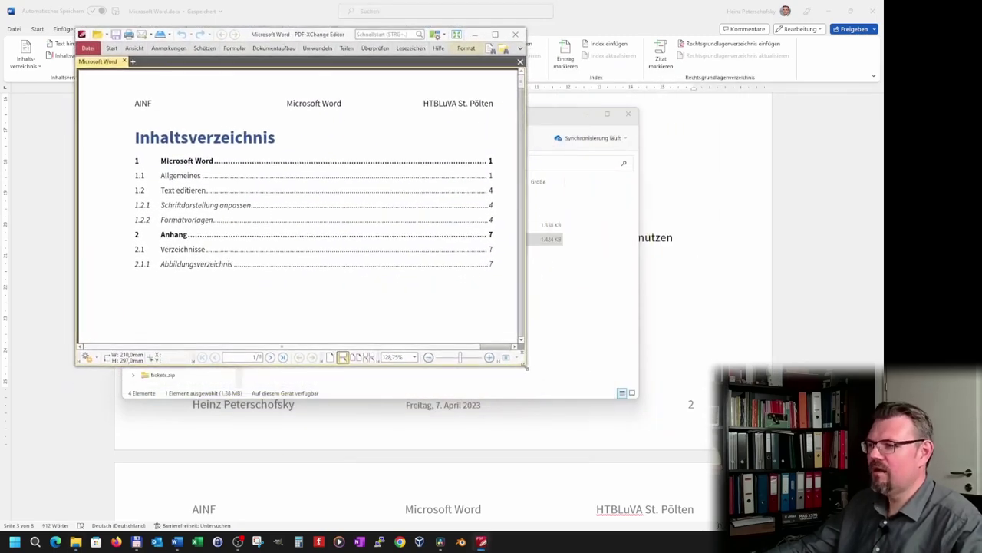
- Enlarge the PDF-XChange Editor window and scroll down through the printed PDF to page 4
{"action": "left_click_drag", "start_coordinate": [525, 366], "coordinate": [654, 469]}
{"action": "scroll", "coordinate": [329, 313], "scroll_direction": "down", "scroll_amount": 5}
{"action": "scroll", "coordinate": [329, 314], "scroll_direction": "down", "scroll_amount": 5}
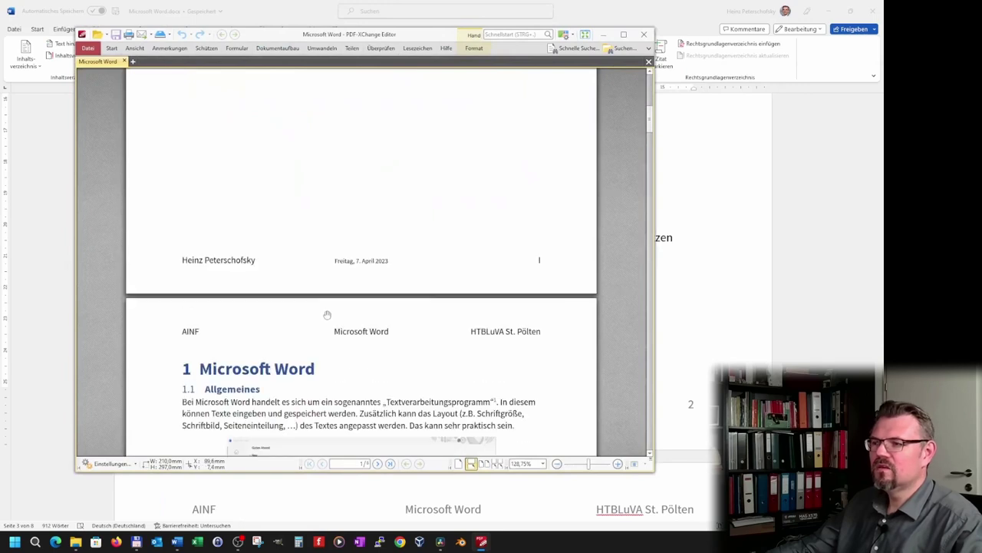
{"action": "scroll", "coordinate": [327, 313], "scroll_direction": "down", "scroll_amount": 3}
{"action": "scroll", "coordinate": [327, 313], "scroll_direction": "down", "scroll_amount": 3}
{"action": "scroll", "coordinate": [327, 311], "scroll_direction": "down", "scroll_amount": 3}
{"action": "scroll", "coordinate": [327, 309], "scroll_direction": "down", "scroll_amount": 3}
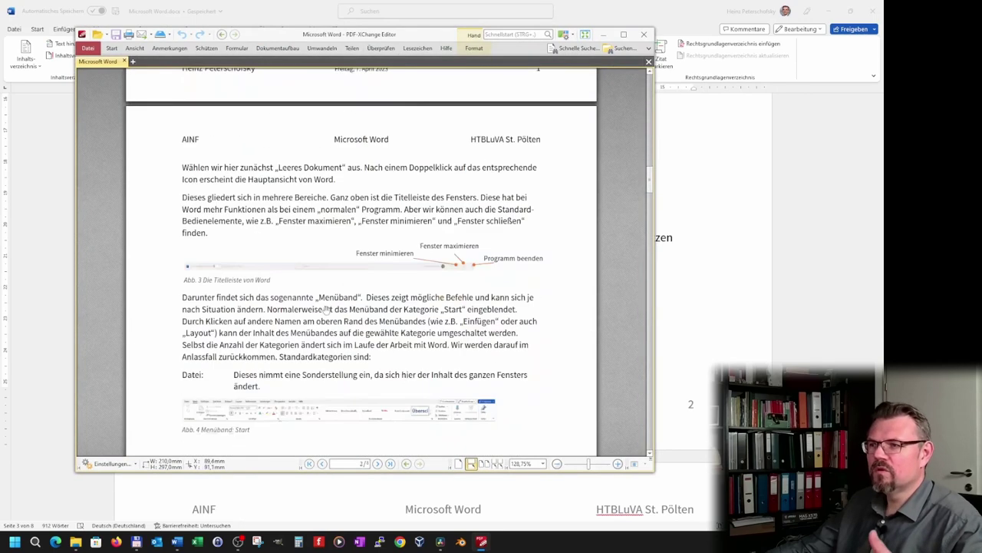
{"action": "scroll", "coordinate": [327, 309], "scroll_direction": "down", "scroll_amount": 3}
{"action": "scroll", "coordinate": [326, 308], "scroll_direction": "down", "scroll_amount": 3}
{"action": "scroll", "coordinate": [326, 309], "scroll_direction": "down", "scroll_amount": 2}
{"action": "scroll", "coordinate": [325, 310], "scroll_direction": "down", "scroll_amount": 2}
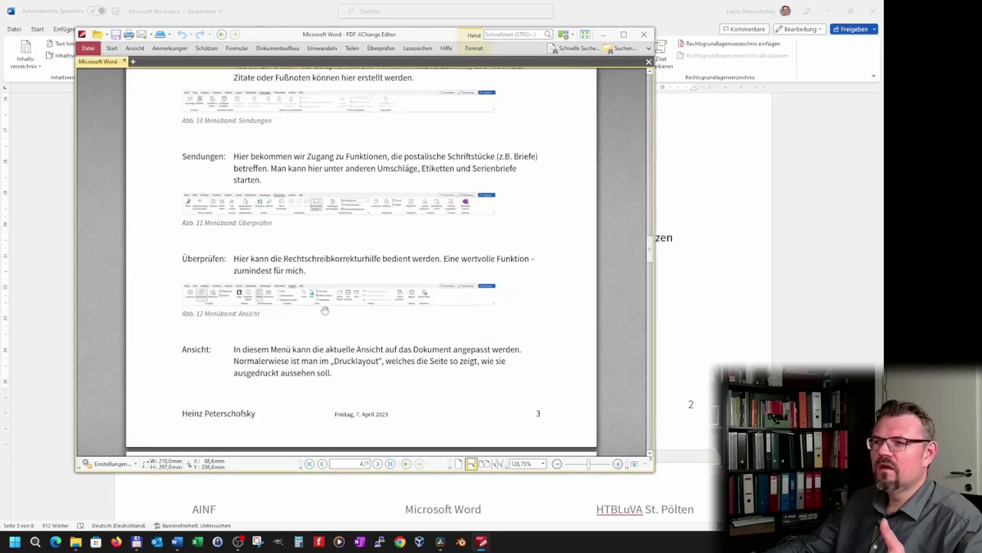
{"action": "scroll", "coordinate": [325, 310], "scroll_direction": "down", "scroll_amount": 3}
{"action": "scroll", "coordinate": [325, 310], "scroll_direction": "down", "scroll_amount": 3}
{"action": "scroll", "coordinate": [325, 310], "scroll_direction": "down", "scroll_amount": 3}
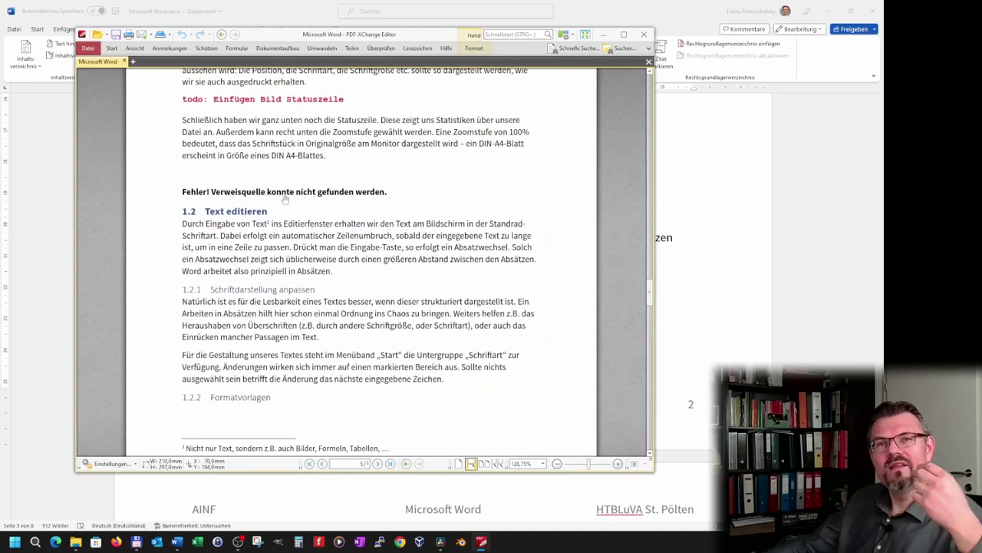
{"action": "scroll", "coordinate": [284, 199], "scroll_direction": "down", "scroll_amount": 2}
{"action": "scroll", "coordinate": [284, 200], "scroll_direction": "down", "scroll_amount": 4}
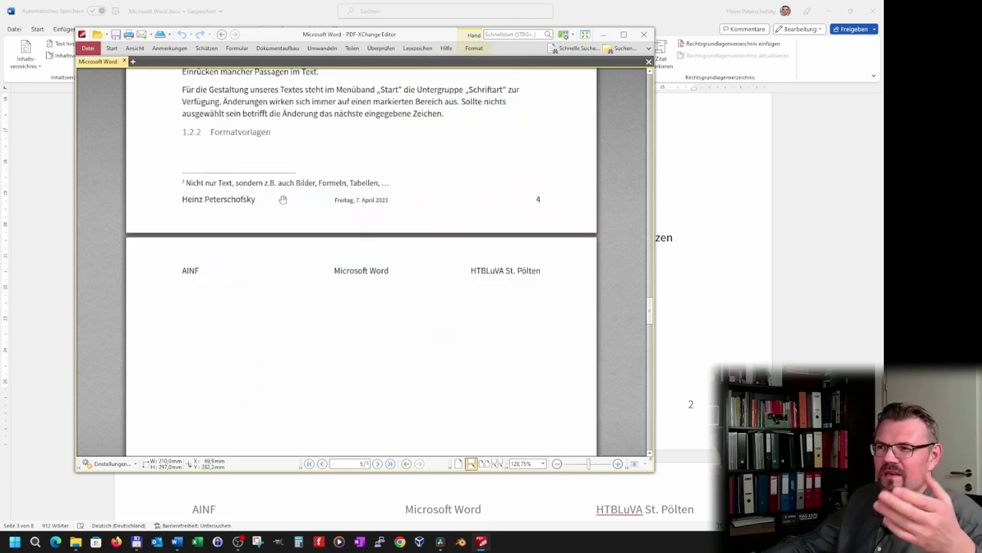
{"action": "scroll", "coordinate": [282, 199], "scroll_direction": "down", "scroll_amount": 4}
{"action": "scroll", "coordinate": [283, 197], "scroll_direction": "down", "scroll_amount": 4}
{"action": "scroll", "coordinate": [283, 197], "scroll_direction": "down", "scroll_amount": 3}
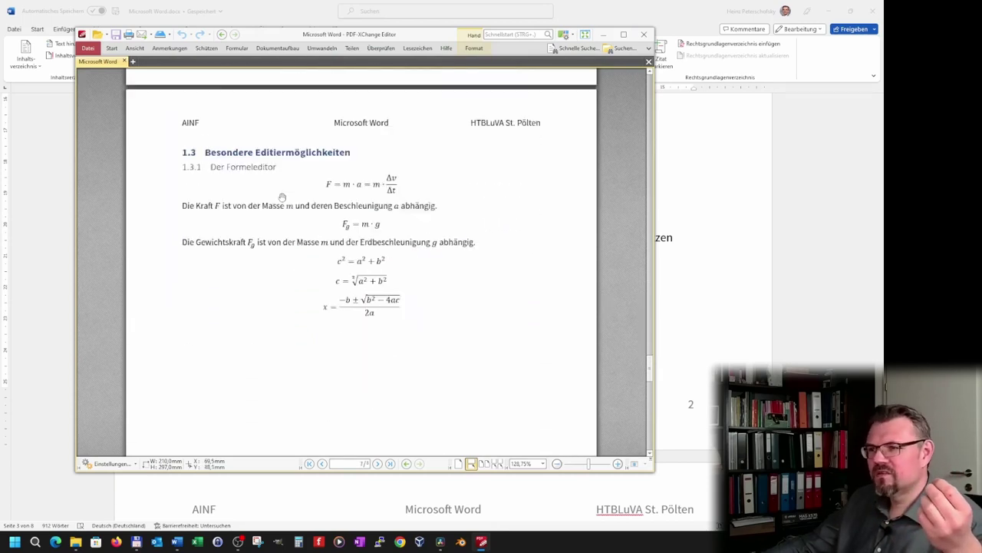
{"action": "scroll", "coordinate": [282, 197], "scroll_direction": "down", "scroll_amount": 2}
{"action": "scroll", "coordinate": [282, 197], "scroll_direction": "up", "scroll_amount": 5}
{"action": "scroll", "coordinate": [282, 197], "scroll_direction": "down", "scroll_amount": 3}
{"action": "scroll", "coordinate": [283, 197], "scroll_direction": "down", "scroll_amount": 4}
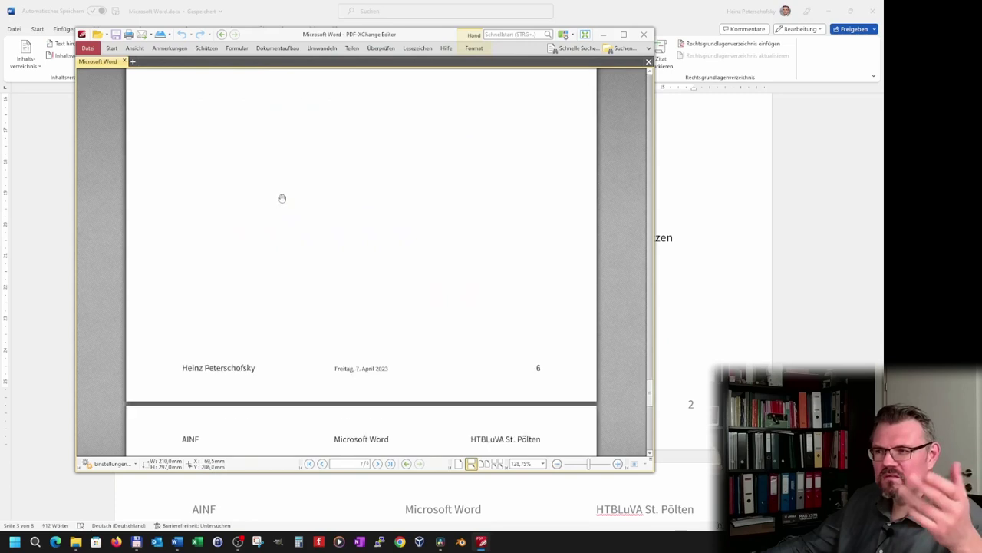
{"action": "scroll", "coordinate": [283, 197], "scroll_direction": "down", "scroll_amount": 3}
{"action": "scroll", "coordinate": [282, 197], "scroll_direction": "down", "scroll_amount": 2}
{"action": "scroll", "coordinate": [283, 197], "scroll_direction": "down", "scroll_amount": 4}
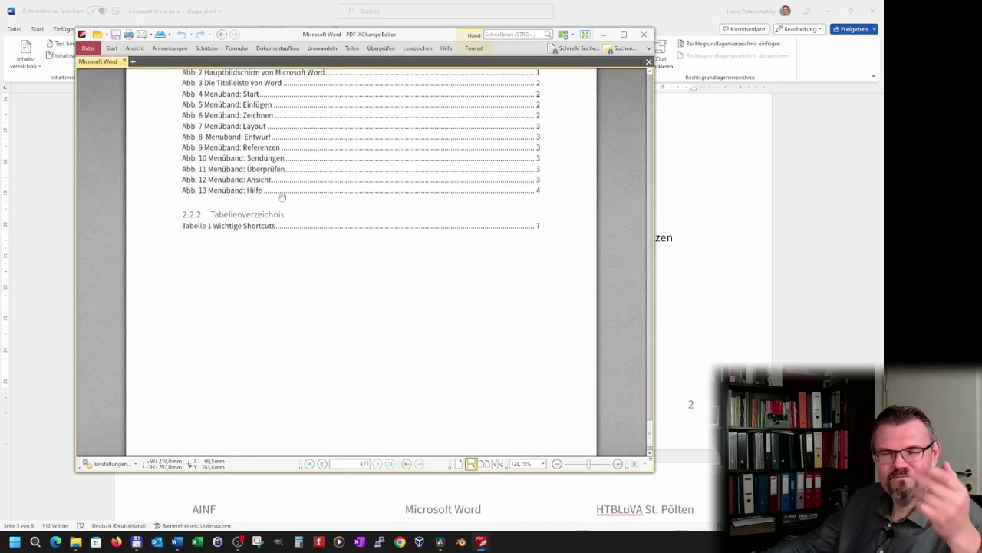
- Check the 'Fehler! Verweisquelle konnte nicht gefunden werden.' error above heading 1.2, then close the PDF viewer
{"action": "scroll", "coordinate": [282, 197], "scroll_direction": "up", "scroll_amount": 3}
{"action": "scroll", "coordinate": [283, 197], "scroll_direction": "up", "scroll_amount": 4}
{"action": "scroll", "coordinate": [283, 197], "scroll_direction": "up", "scroll_amount": 3}
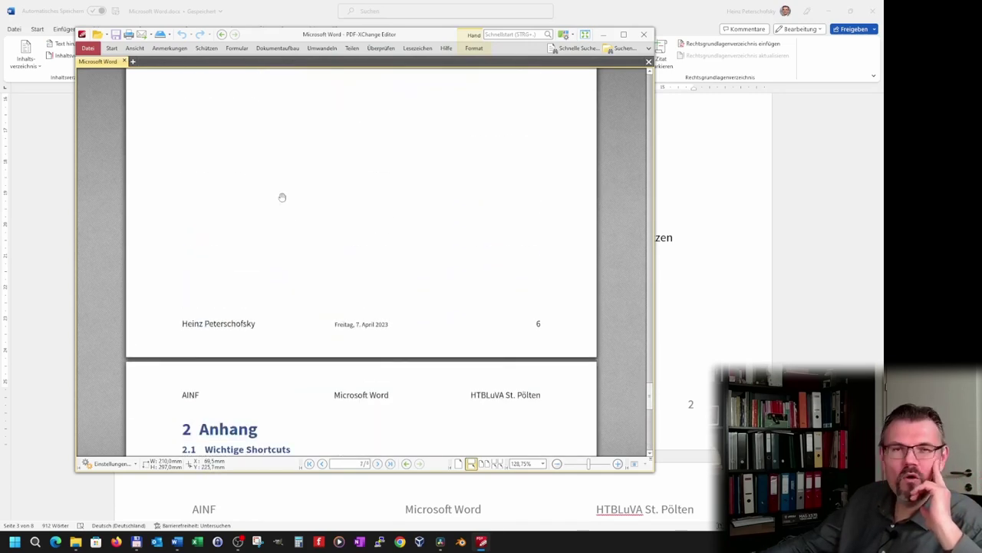
{"action": "scroll", "coordinate": [282, 198], "scroll_direction": "up", "scroll_amount": 4}
{"action": "scroll", "coordinate": [282, 198], "scroll_direction": "up", "scroll_amount": 3}
{"action": "scroll", "coordinate": [282, 197], "scroll_direction": "up", "scroll_amount": 3}
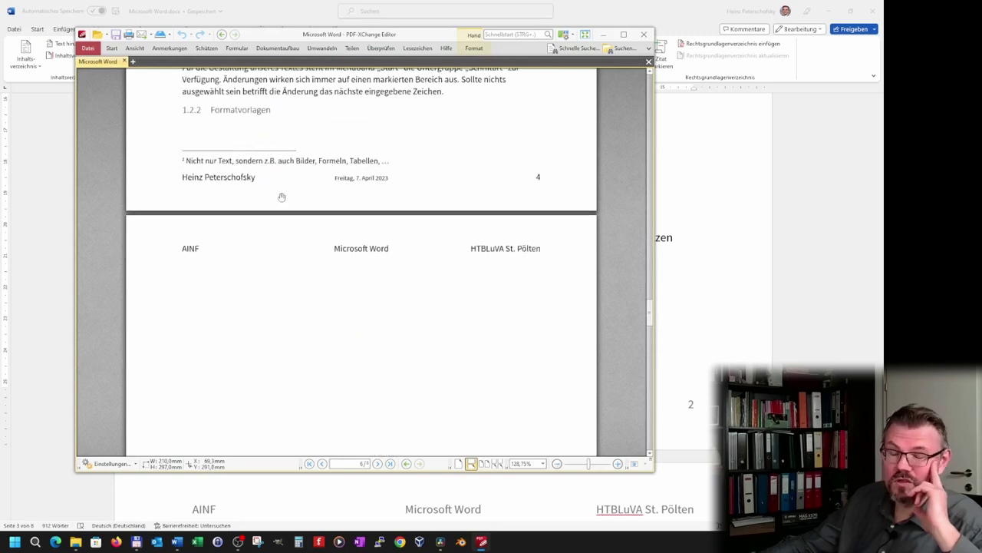
{"action": "scroll", "coordinate": [282, 197], "scroll_direction": "up", "scroll_amount": 3}
{"action": "scroll", "coordinate": [282, 197], "scroll_direction": "up", "scroll_amount": 4}
{"action": "scroll", "coordinate": [282, 198], "scroll_direction": "up", "scroll_amount": 3}
{"action": "scroll", "coordinate": [282, 197], "scroll_direction": "up", "scroll_amount": 3}
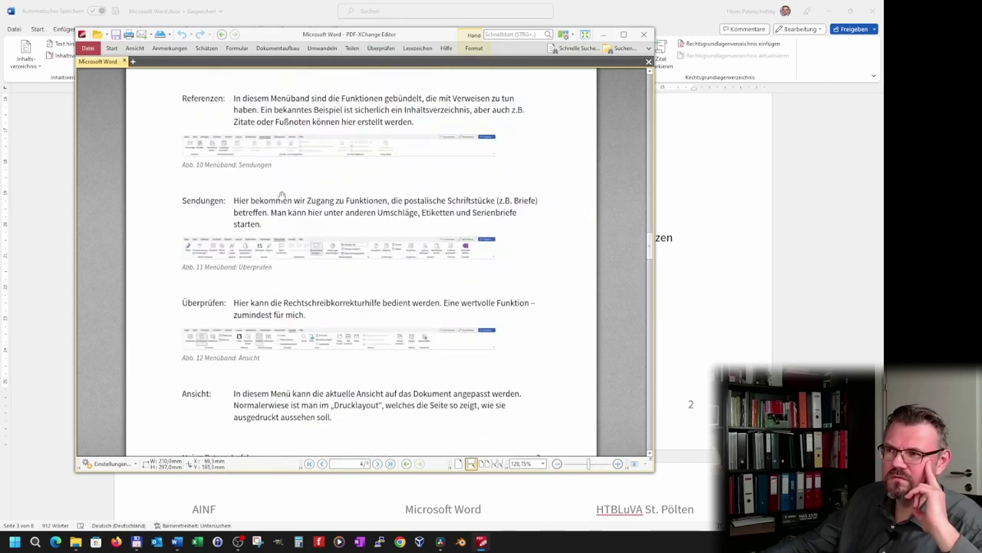
{"action": "scroll", "coordinate": [282, 197], "scroll_direction": "up", "scroll_amount": 2}
{"action": "scroll", "coordinate": [282, 195], "scroll_direction": "down", "scroll_amount": 3}
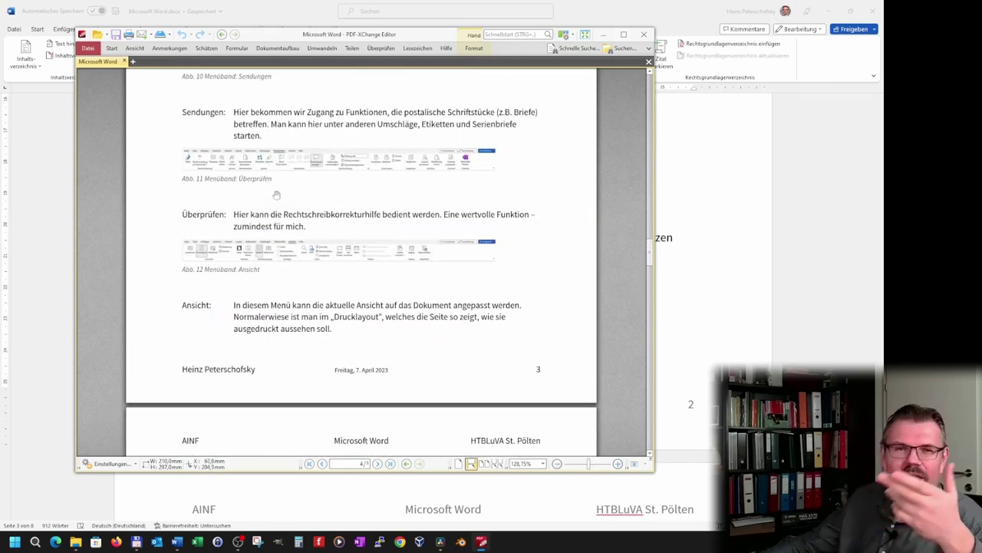
{"action": "scroll", "coordinate": [277, 195], "scroll_direction": "down", "scroll_amount": 5}
{"action": "scroll", "coordinate": [277, 196], "scroll_direction": "down", "scroll_amount": 4}
{"action": "scroll", "coordinate": [276, 198], "scroll_direction": "down", "scroll_amount": 3}
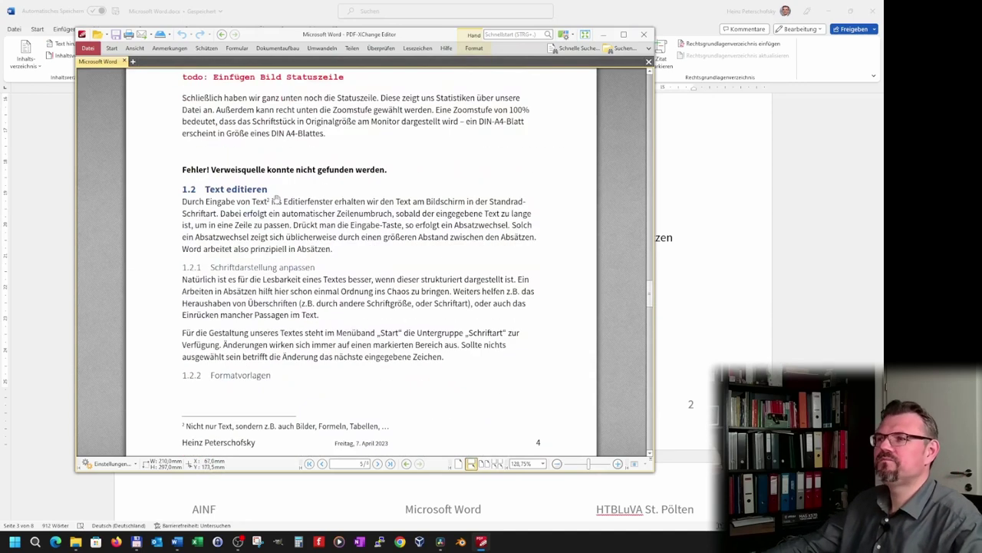
{"action": "left_click", "coordinate": [644, 36]}
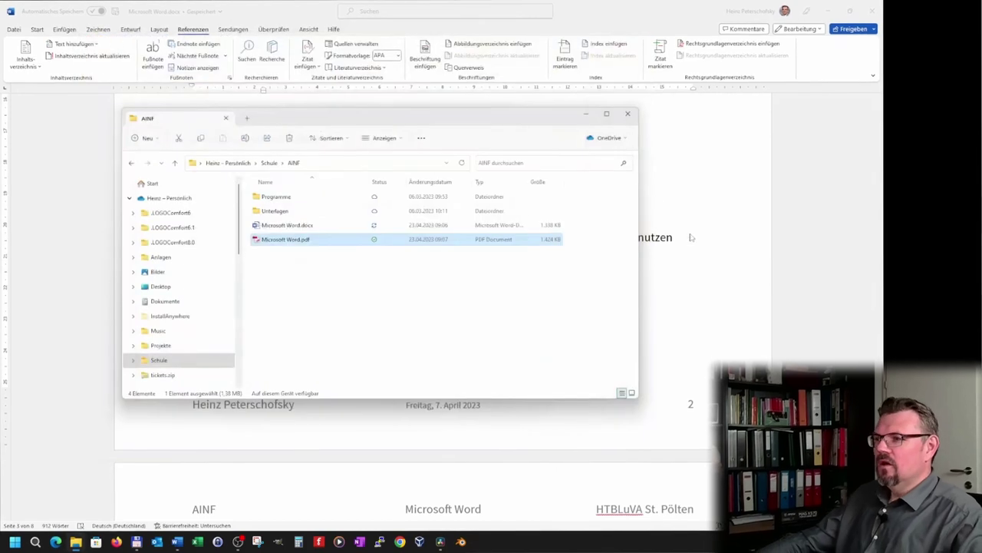
- Close the AINF folder window and scroll Word to the Sendungen and Überprüfen entries
{"action": "left_click", "coordinate": [624, 113]}
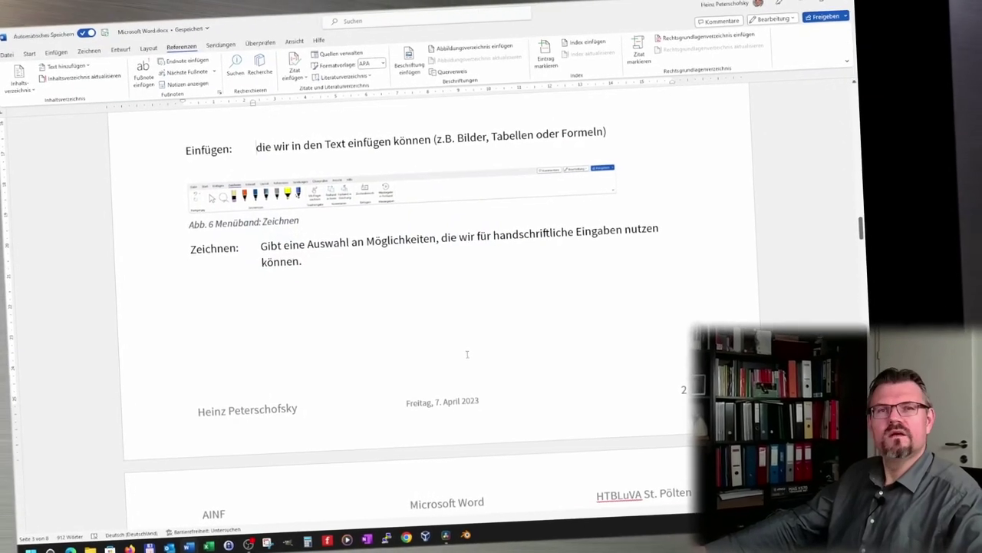
{"action": "scroll", "coordinate": [466, 353], "scroll_direction": "up", "scroll_amount": 1}
{"action": "scroll", "coordinate": [464, 353], "scroll_direction": "up", "scroll_amount": 1}
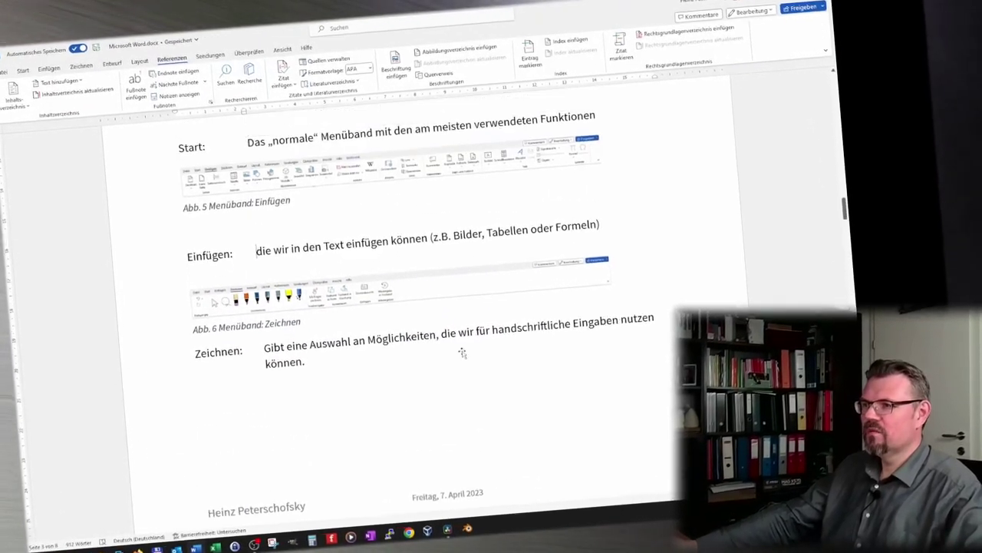
{"action": "scroll", "coordinate": [461, 354], "scroll_direction": "down", "scroll_amount": 5}
{"action": "scroll", "coordinate": [460, 353], "scroll_direction": "down", "scroll_amount": 3}
{"action": "scroll", "coordinate": [457, 350], "scroll_direction": "down", "scroll_amount": 5}
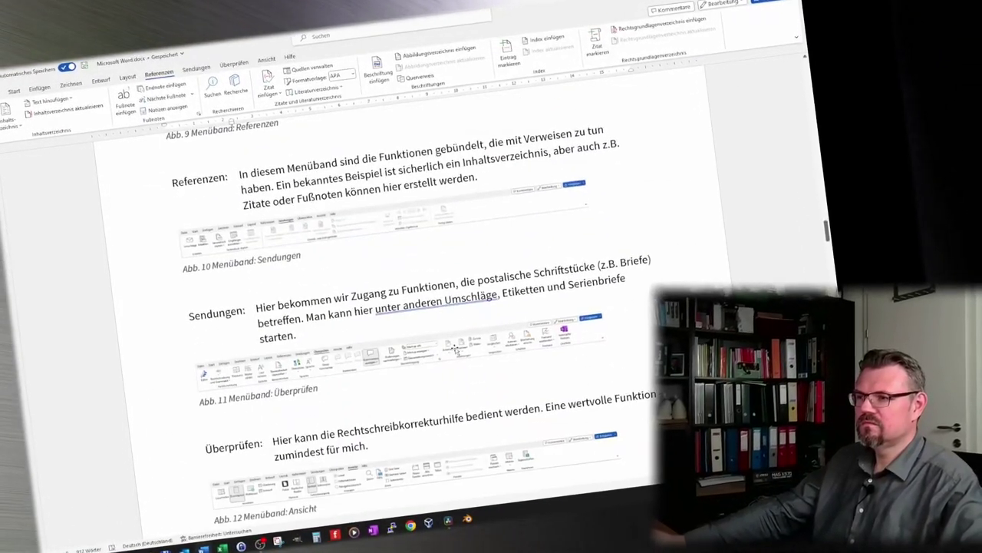
{"action": "scroll", "coordinate": [453, 346], "scroll_direction": "down", "scroll_amount": 2}
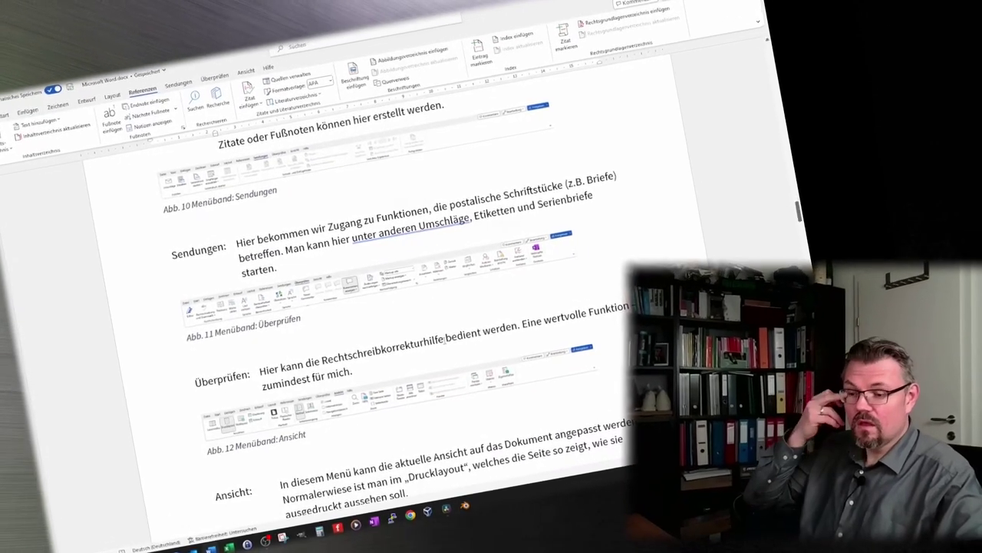